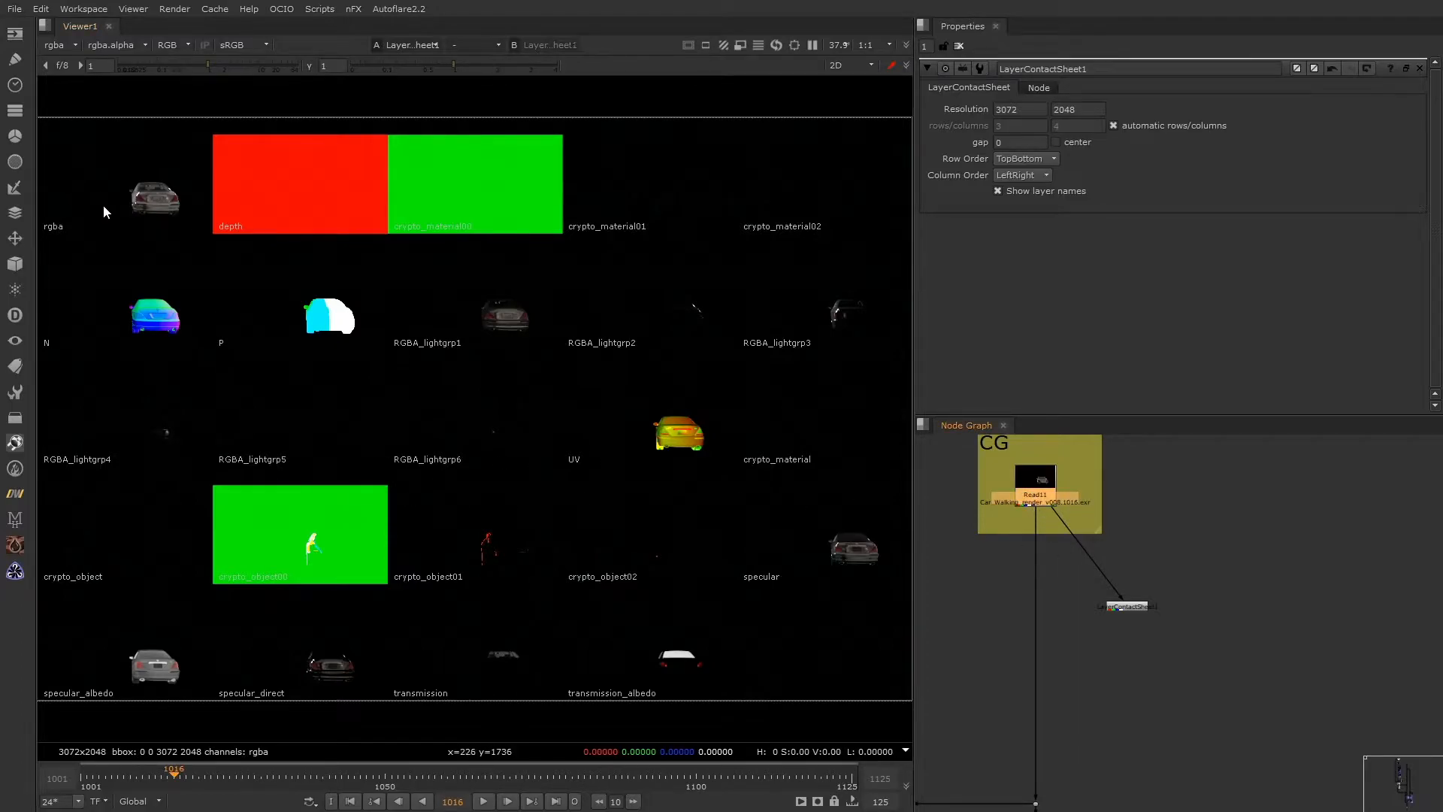
# Review the render layers in the contact sheet and delete the LayerContactSheet node connected to the CG car render
pyautogui.moveTo(115, 187); pyautogui.dragTo(827, 221)
pyautogui.moveTo(720, 260); pyautogui.dragTo(126, 348)
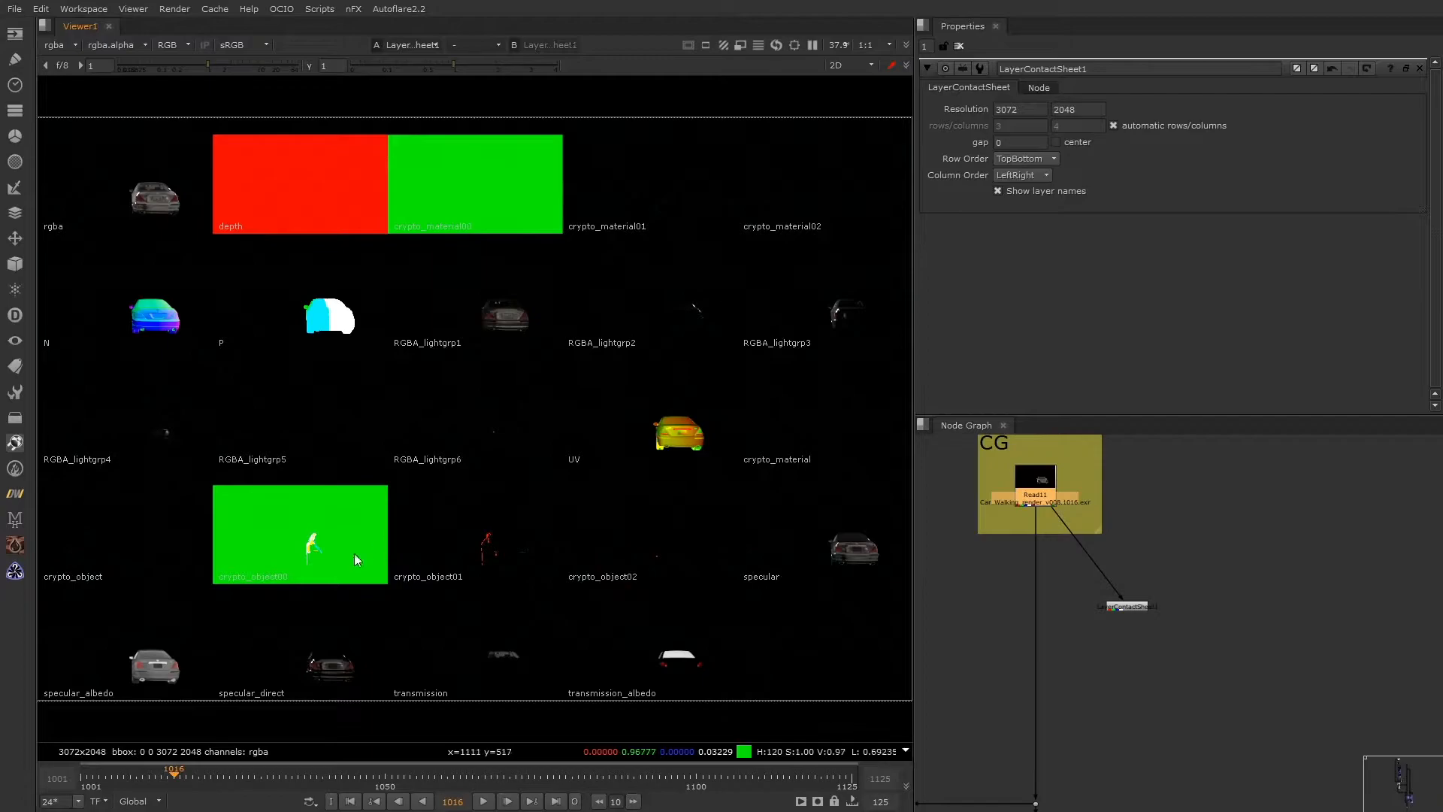
pyautogui.moveTo(1215, 555); pyautogui.dragTo(1025, 643)
pyautogui.press('Delete')
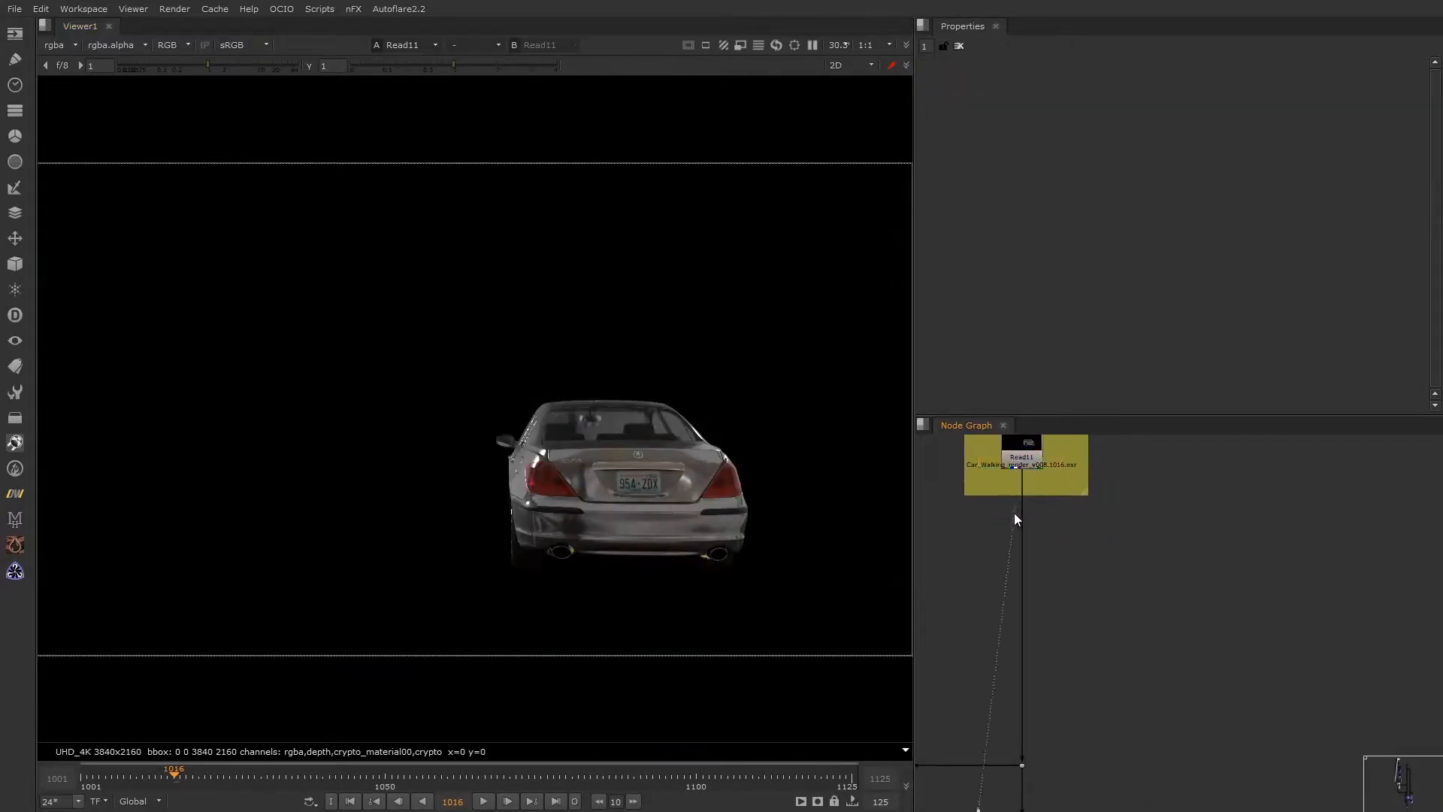
# Scrub the CG car render to frames 1025 and 1044 and inspect the rear of the car up close
pyautogui.moveTo(196, 777); pyautogui.dragTo(230, 778)
pyautogui.scroll(5, 593, 493)
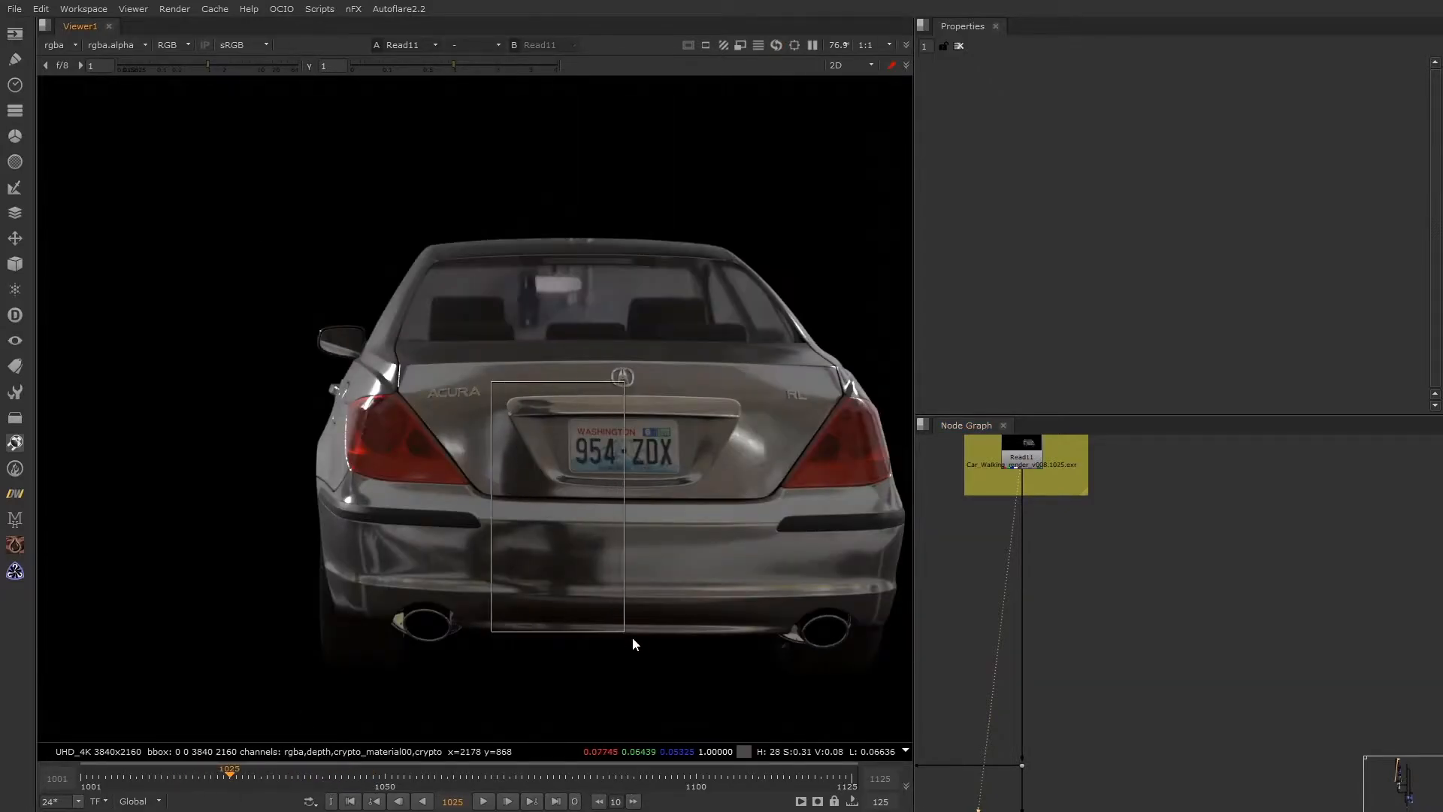
pyautogui.moveTo(273, 778); pyautogui.dragTo(355, 782)
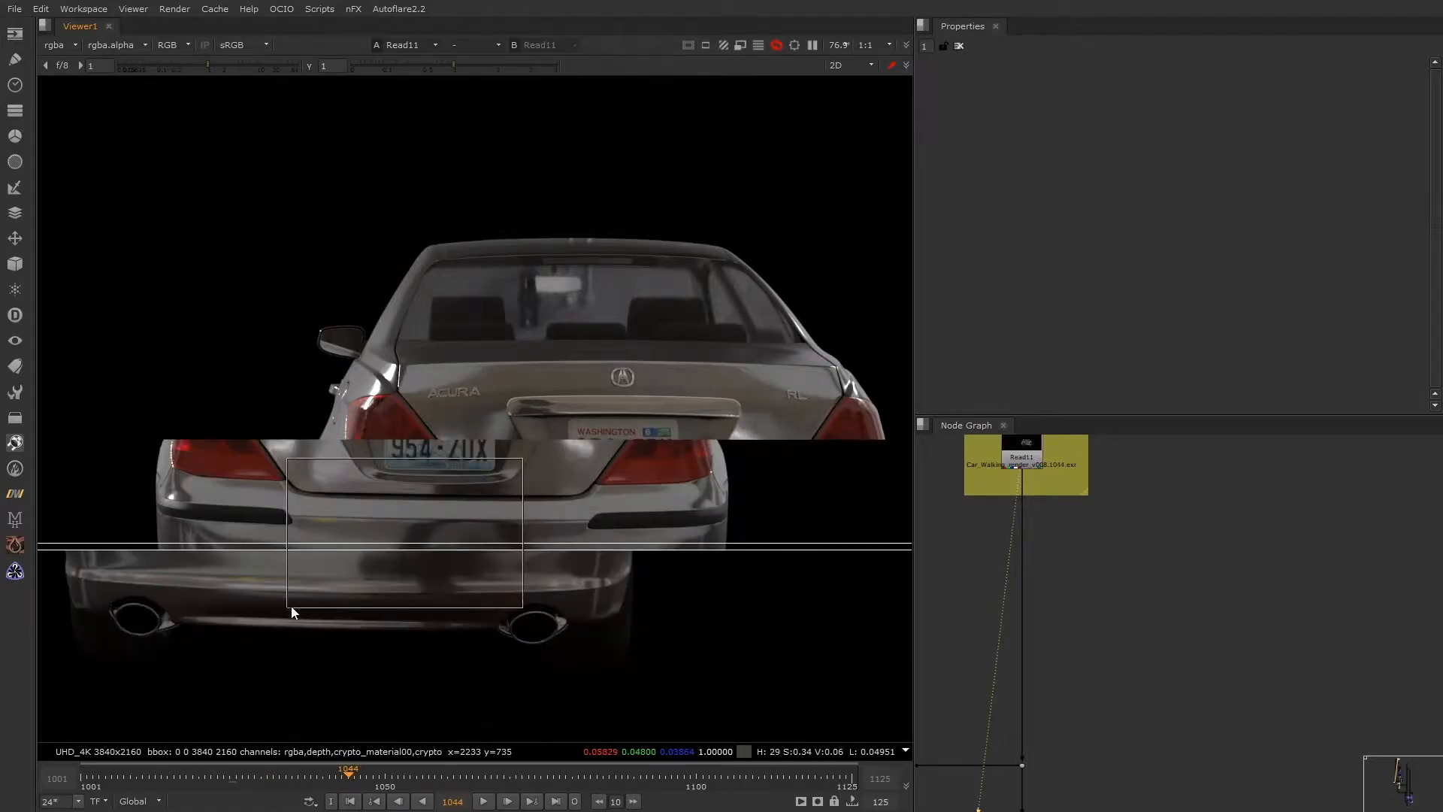
pyautogui.scroll(-5, 367, 573)
pyautogui.scroll(6, 1057, 584)
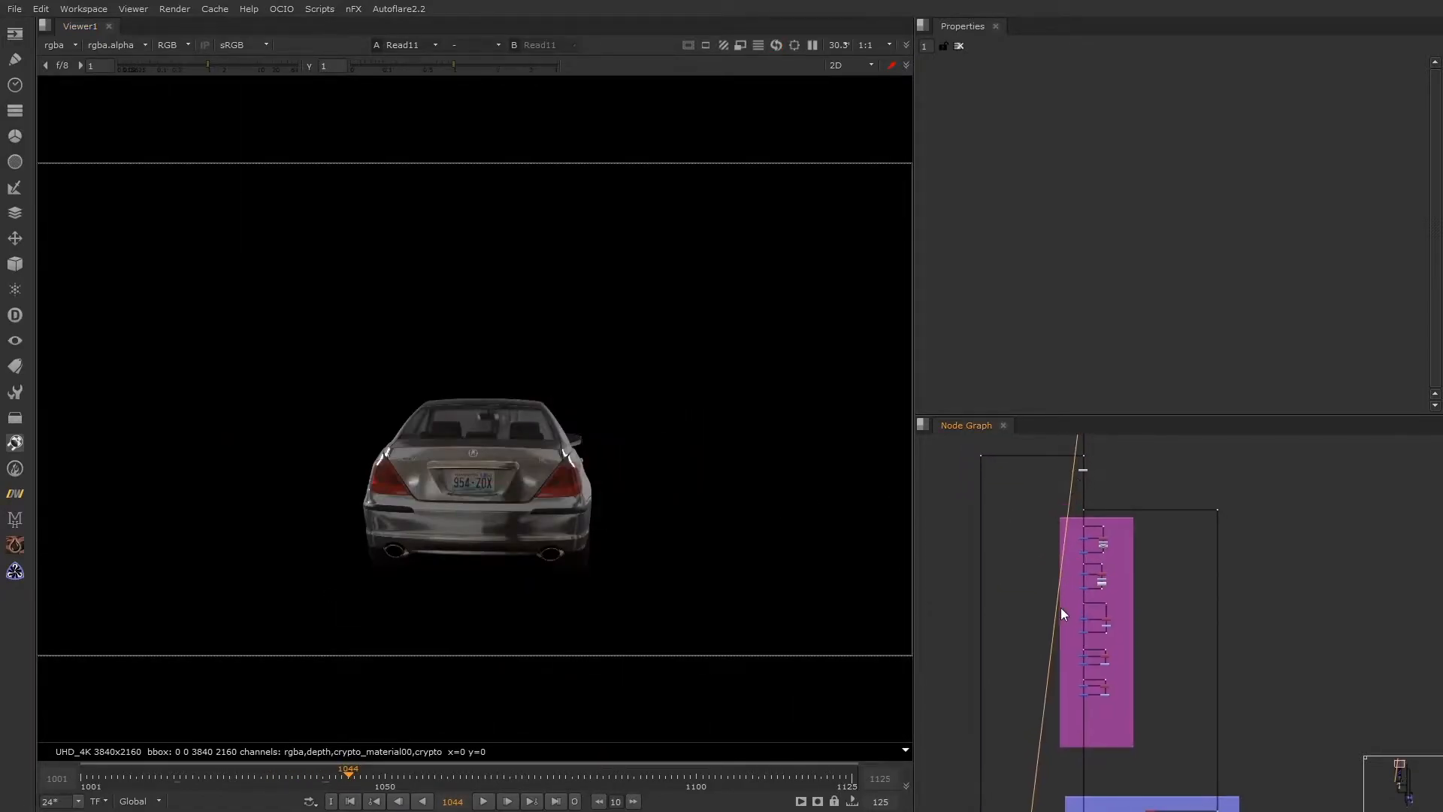
# Maximize the node graph and examine the Subtractive Comp and Utilitys sections, and restore the layout
pyautogui.press('space')
pyautogui.moveTo(1036, 582); pyautogui.dragTo(621, 316, button='middle')
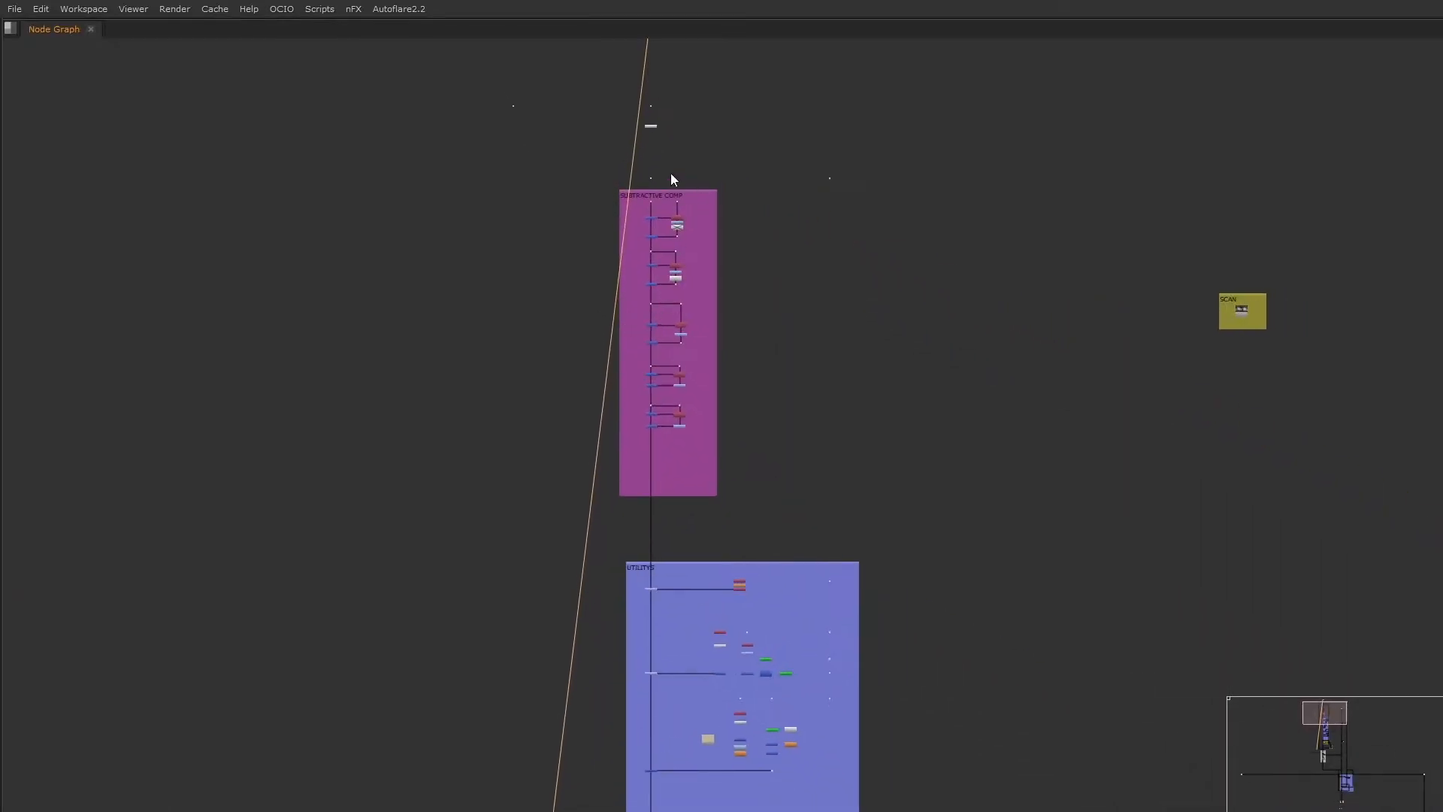
pyautogui.scroll(3, 677, 182)
pyautogui.scroll(-4, 688, 256)
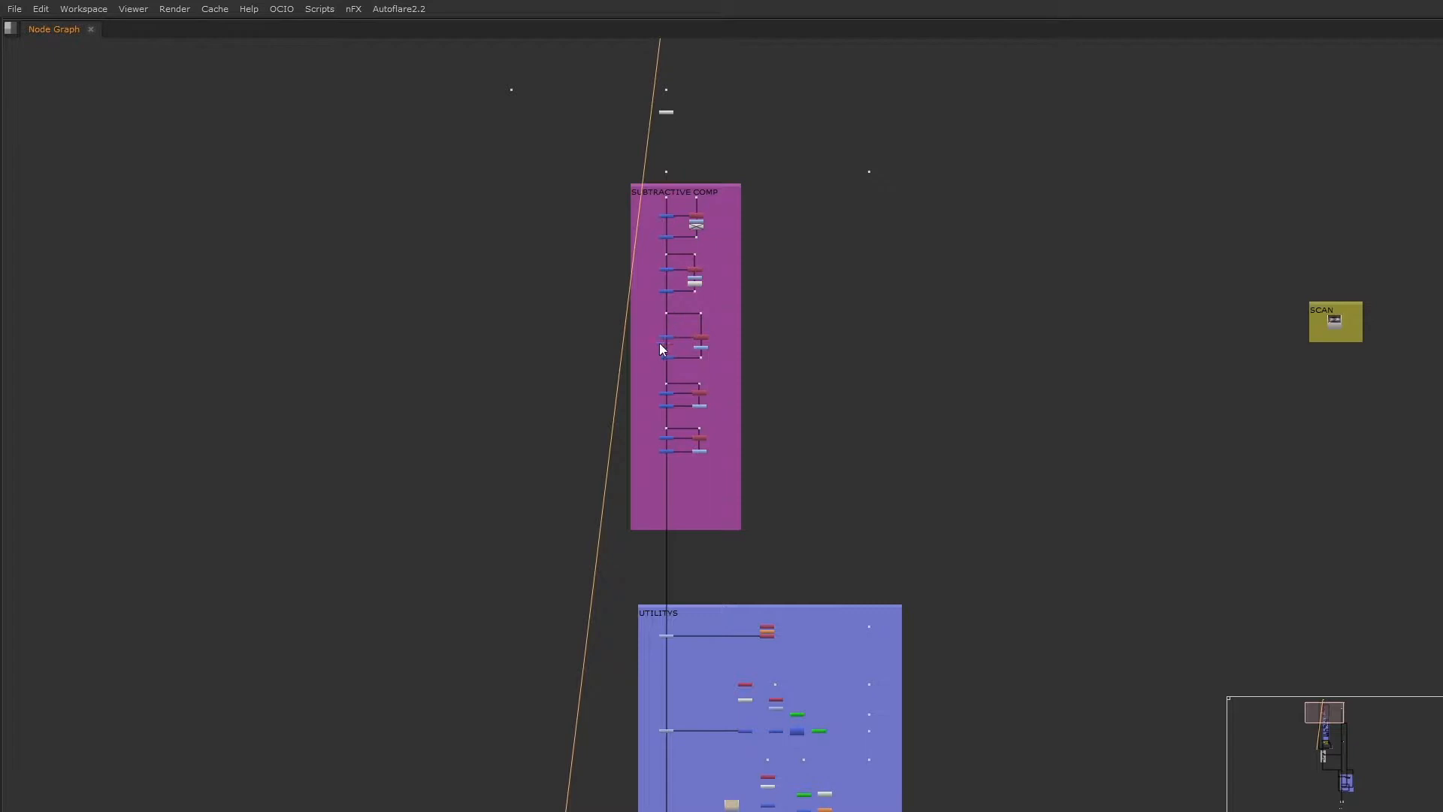
pyautogui.scroll(8, 664, 341)
pyautogui.moveTo(671, 619); pyautogui.dragTo(628, 738, button='middle')
pyautogui.scroll(-5, 704, 454)
pyautogui.scroll(5, 693, 286)
pyautogui.scroll(-8, 690, 274)
pyautogui.scroll(-3, 690, 369)
pyautogui.moveTo(679, 484); pyautogui.dragTo(686, 316, button='middle')
pyautogui.moveTo(699, 460); pyautogui.dragTo(692, 340, button='middle')
pyautogui.scroll(4, 688, 335)
pyautogui.scroll(-5, 694, 270)
pyautogui.moveTo(718, 438); pyautogui.dragTo(724, 409, button='middle')
pyautogui.scroll(-3, 684, 413)
pyautogui.press('space')
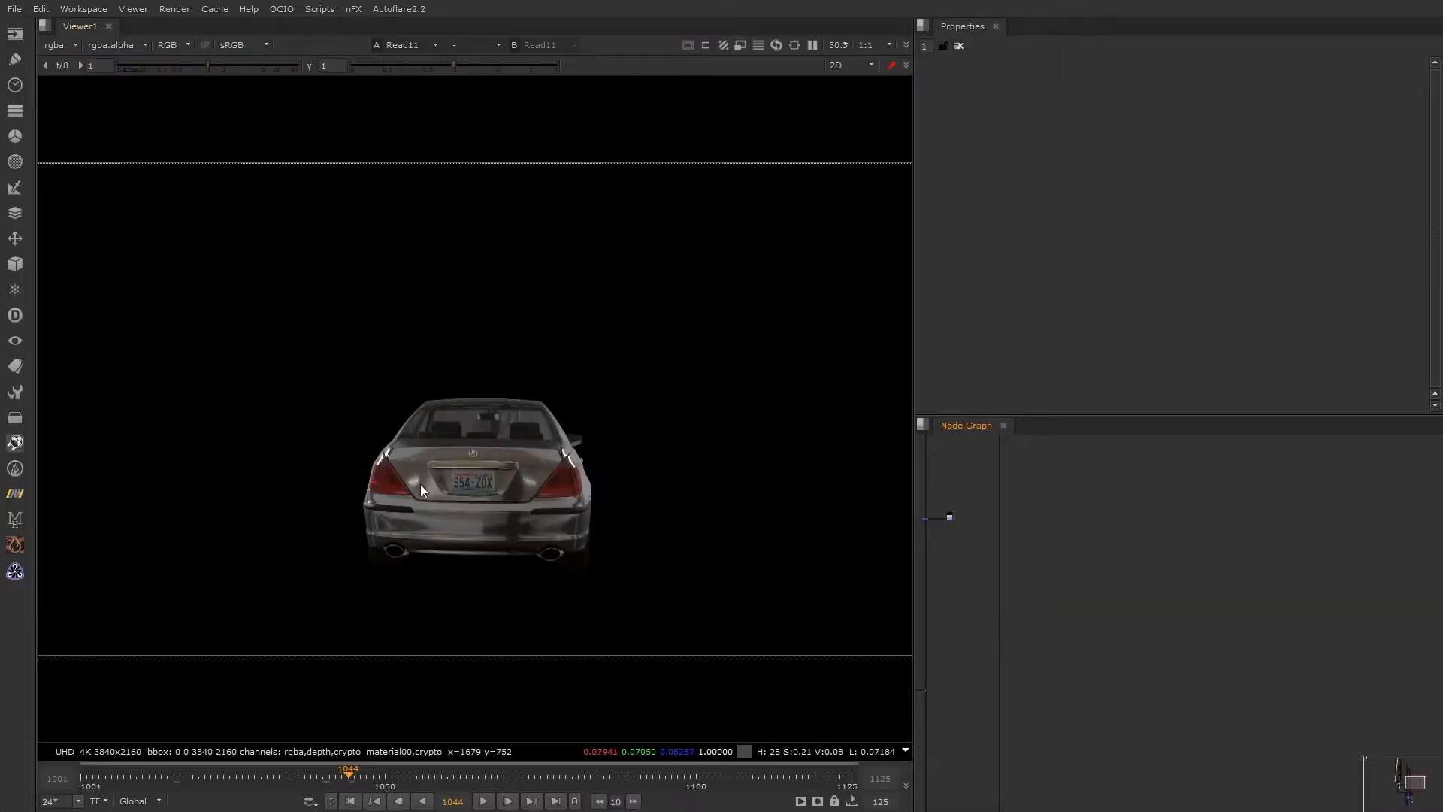
# Examine the node stack between the Utilitys and Intergration sections, including the Defocus branch
pyautogui.scroll(4, 1064, 560)
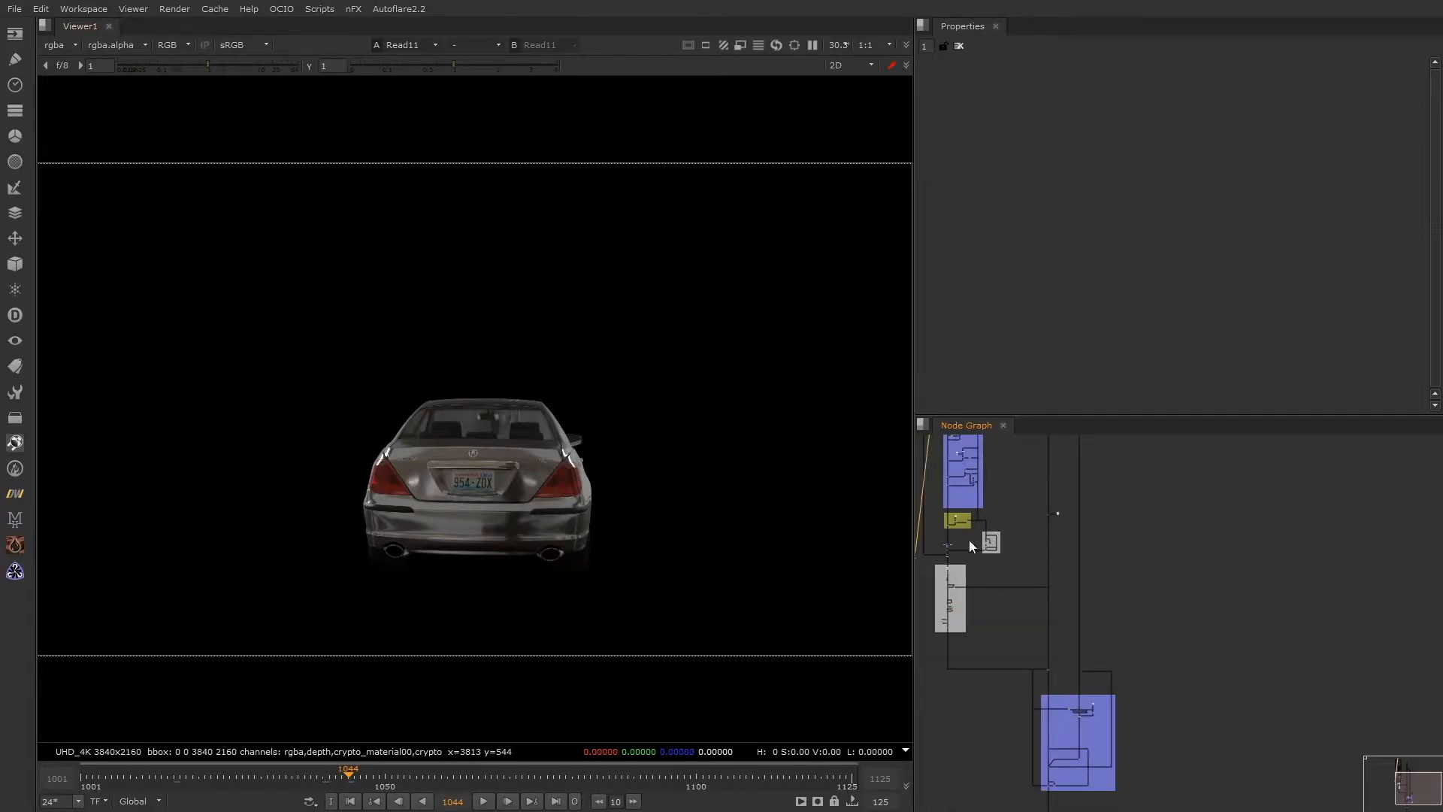
pyautogui.moveTo(976, 538); pyautogui.dragTo(1045, 543, button='middle')
pyautogui.scroll(5, 1104, 476)
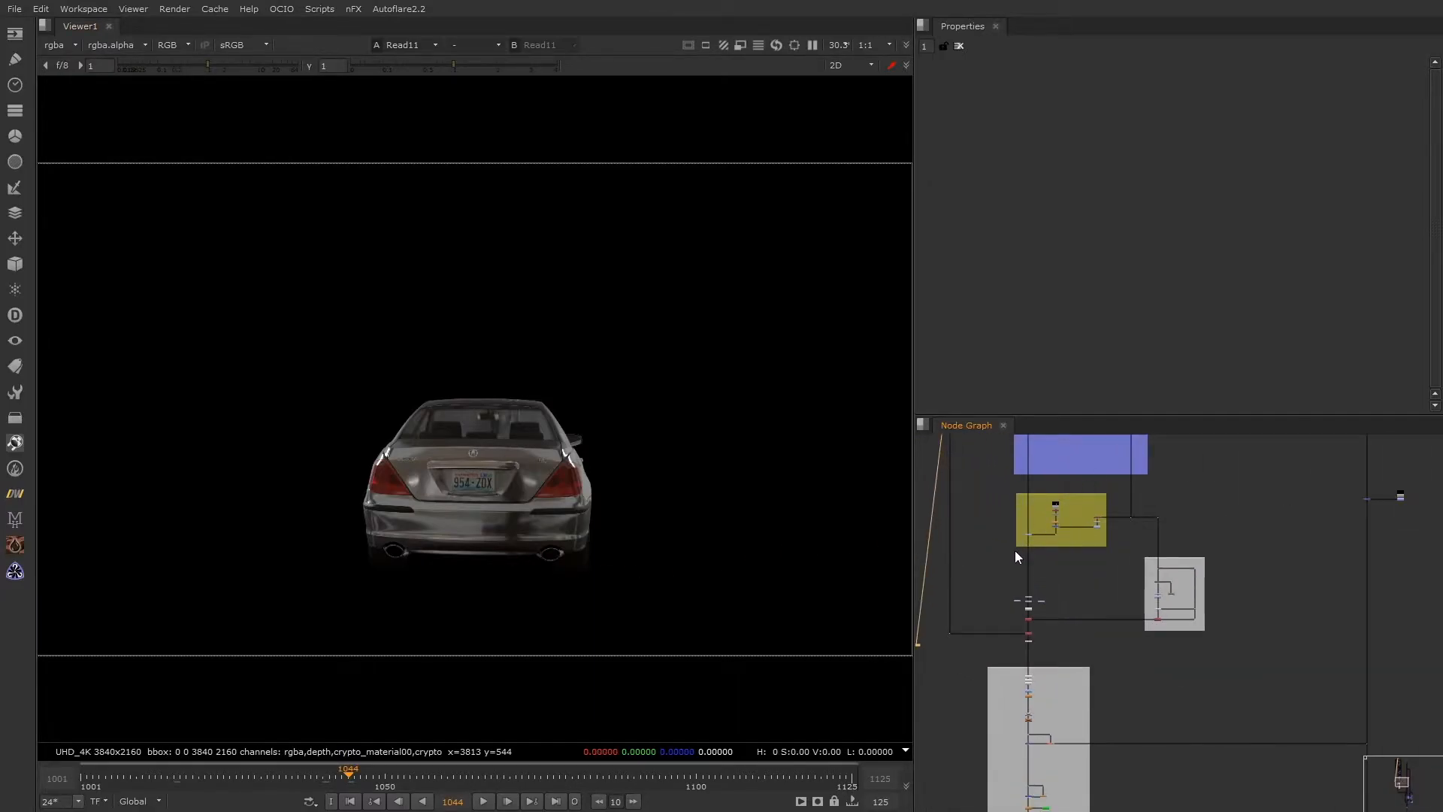
pyautogui.scroll(5, 1016, 568)
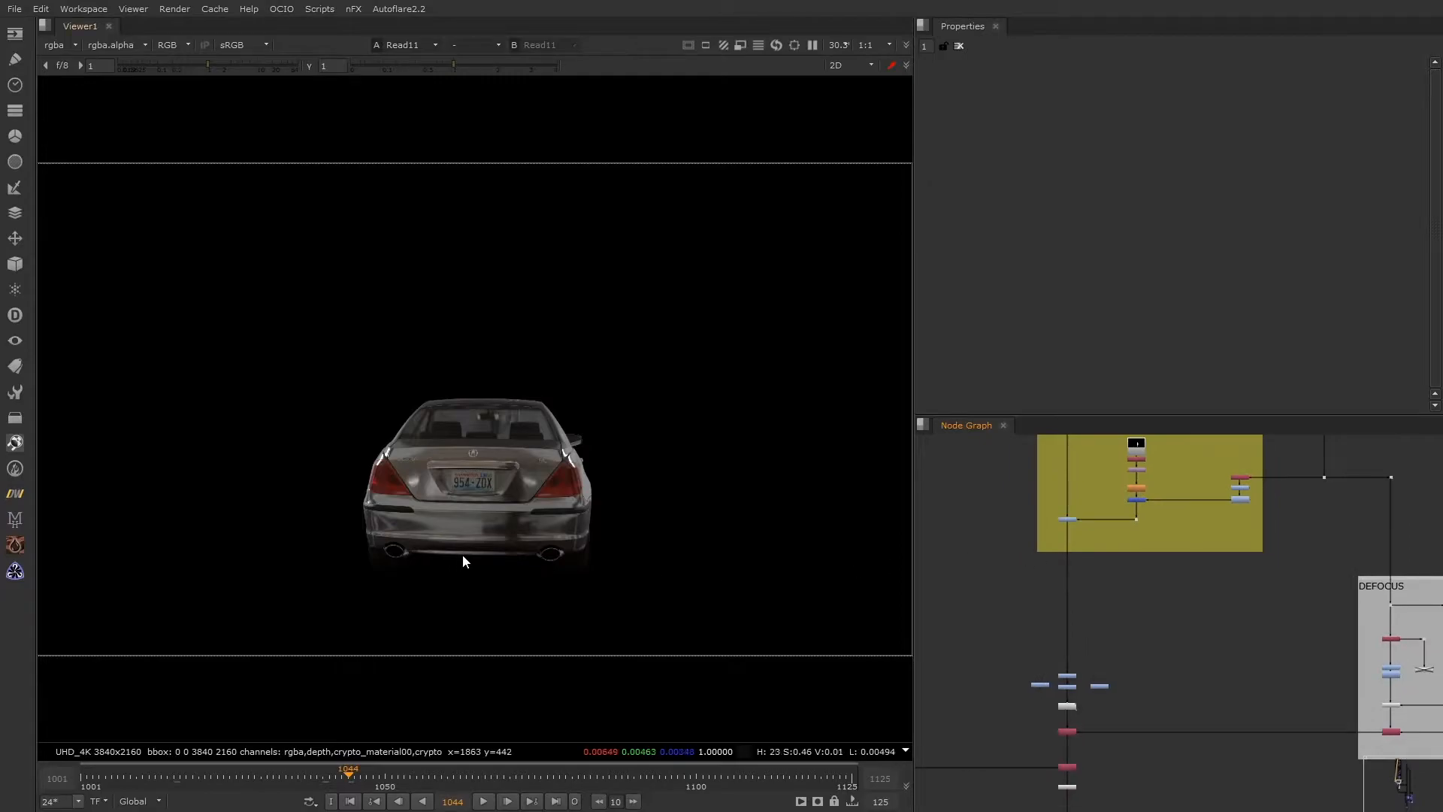
pyautogui.scroll(6, 481, 521)
pyautogui.scroll(-6, 586, 496)
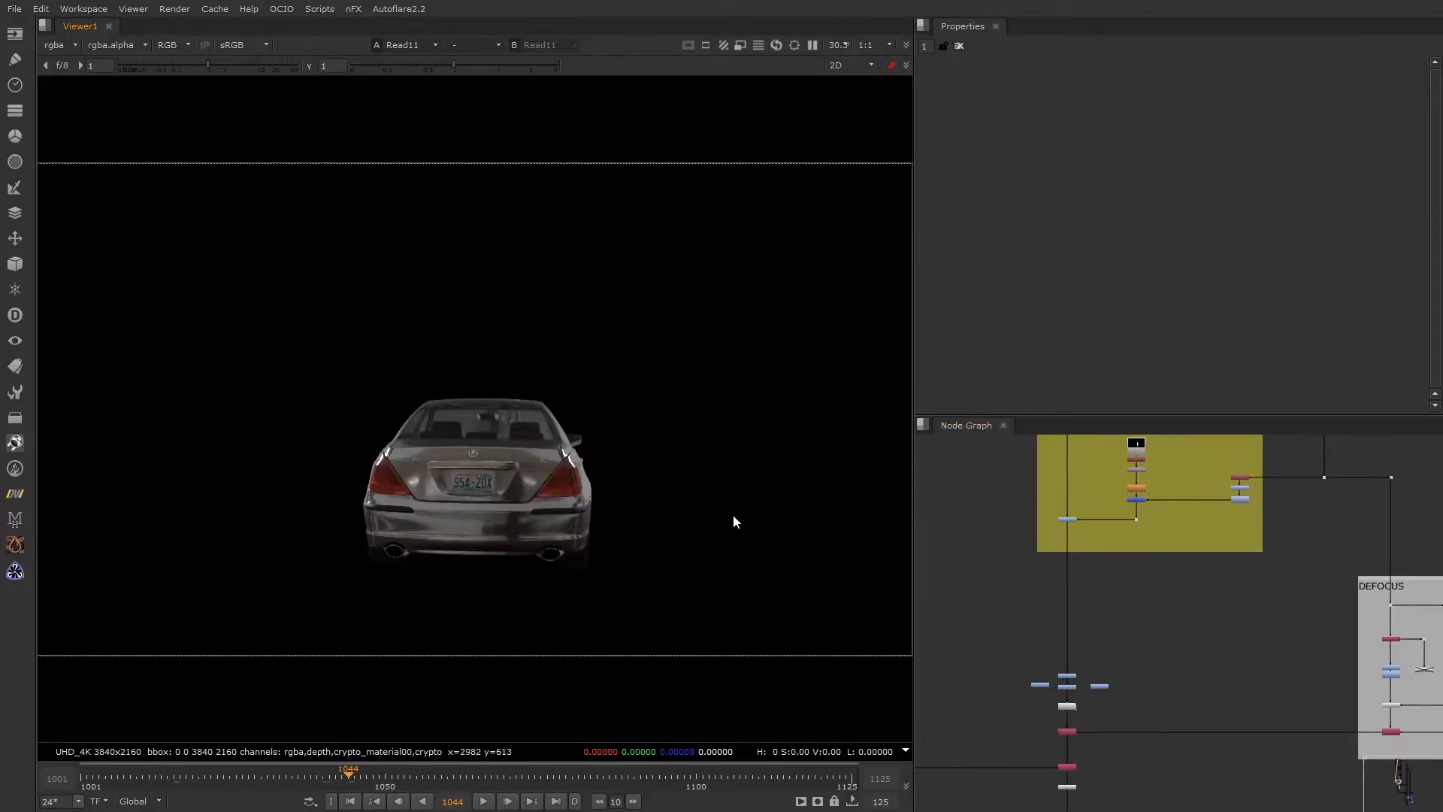
pyautogui.scroll(-4, 1078, 526)
pyautogui.scroll(4, 1131, 533)
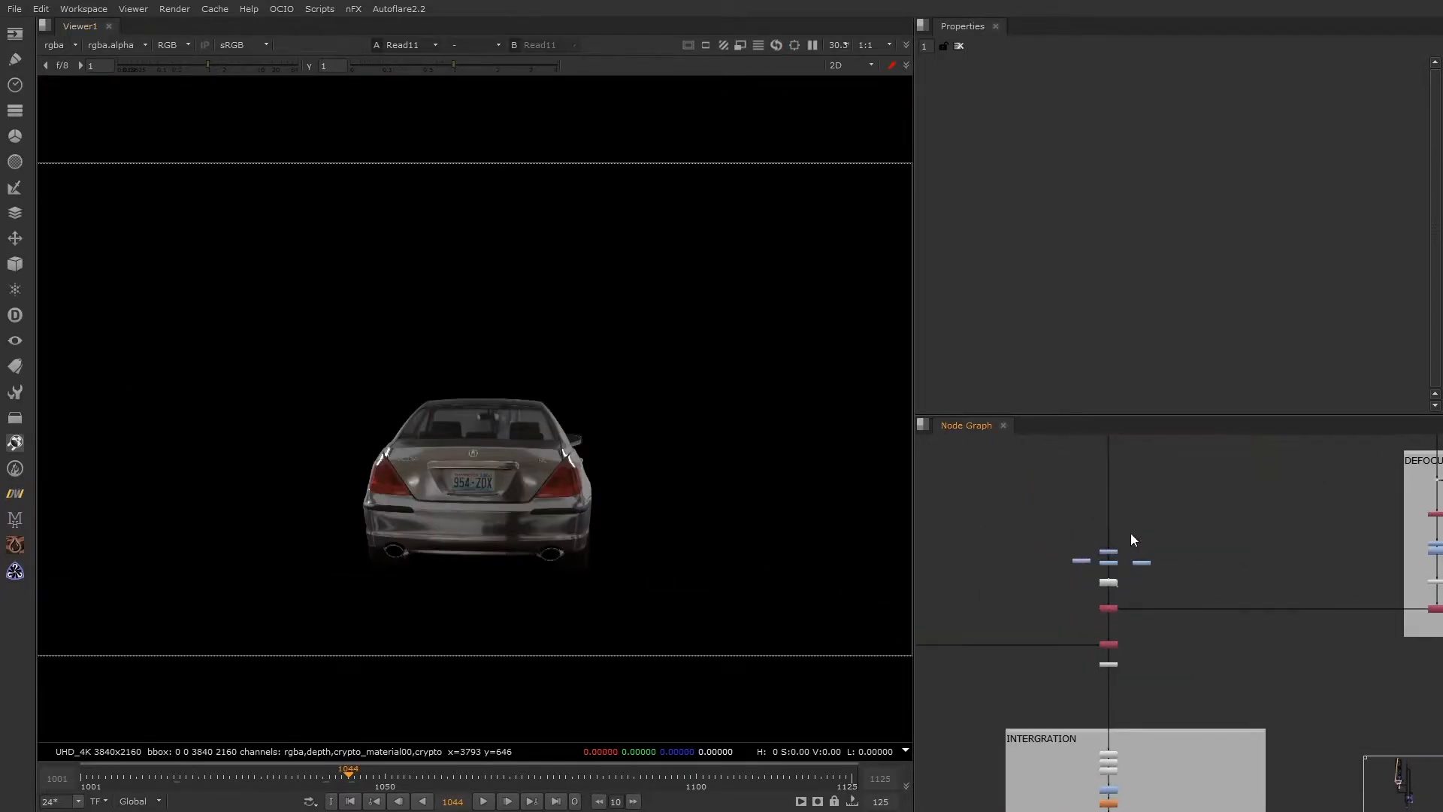
# Delete the loose node beside the stack above the Intergration section and select the stack's nodes
pyautogui.click(1080, 561)
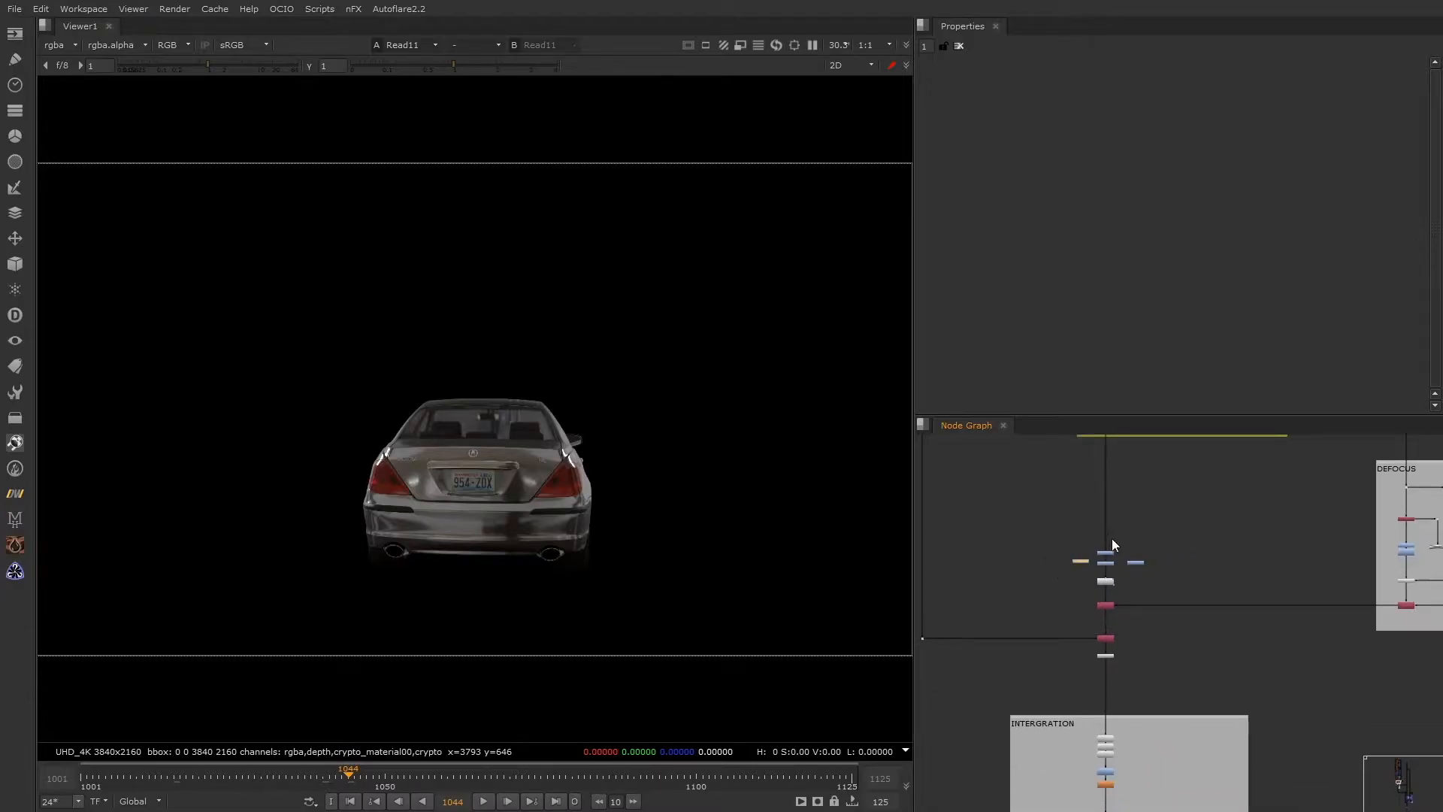
pyautogui.press('Delete')
pyautogui.click(680, 426)
pyautogui.scroll(4, 1111, 585)
pyautogui.moveTo(1205, 467)
pyautogui.mouseDown()
pyautogui.moveTo(1028, 608)
pyautogui.moveTo(1077, 526)
pyautogui.moveTo(975, 621)
pyautogui.moveTo(972, 604)
pyautogui.mouseUp()
pyautogui.moveTo(1070, 604); pyautogui.dragTo(1230, 436)
pyautogui.scroll(-5, 1079, 531)
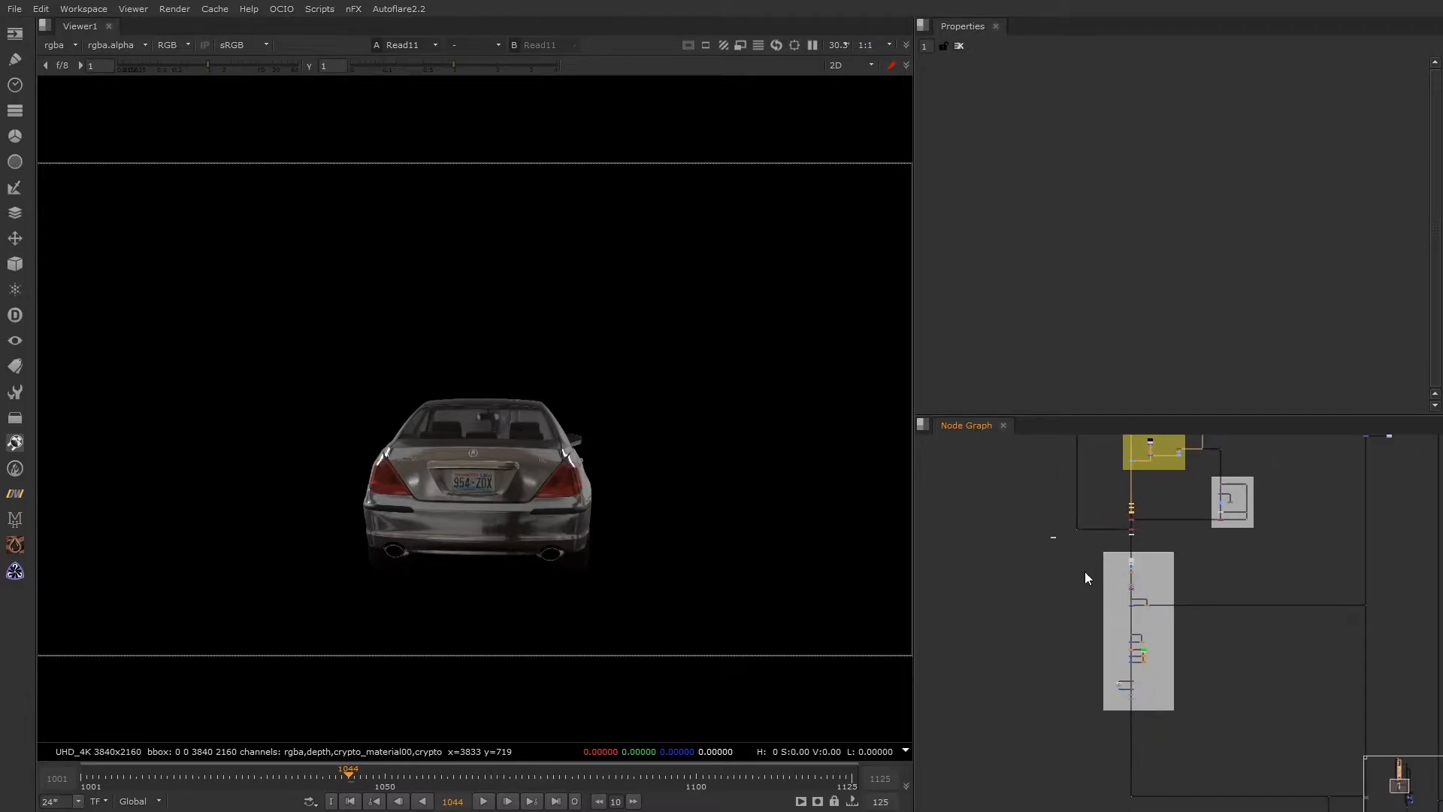
# Examine the Intergration section and follow the main pipe down to the Roto section and the merges around it
pyautogui.scroll(2, 1130, 551)
pyautogui.scroll(3, 1075, 525)
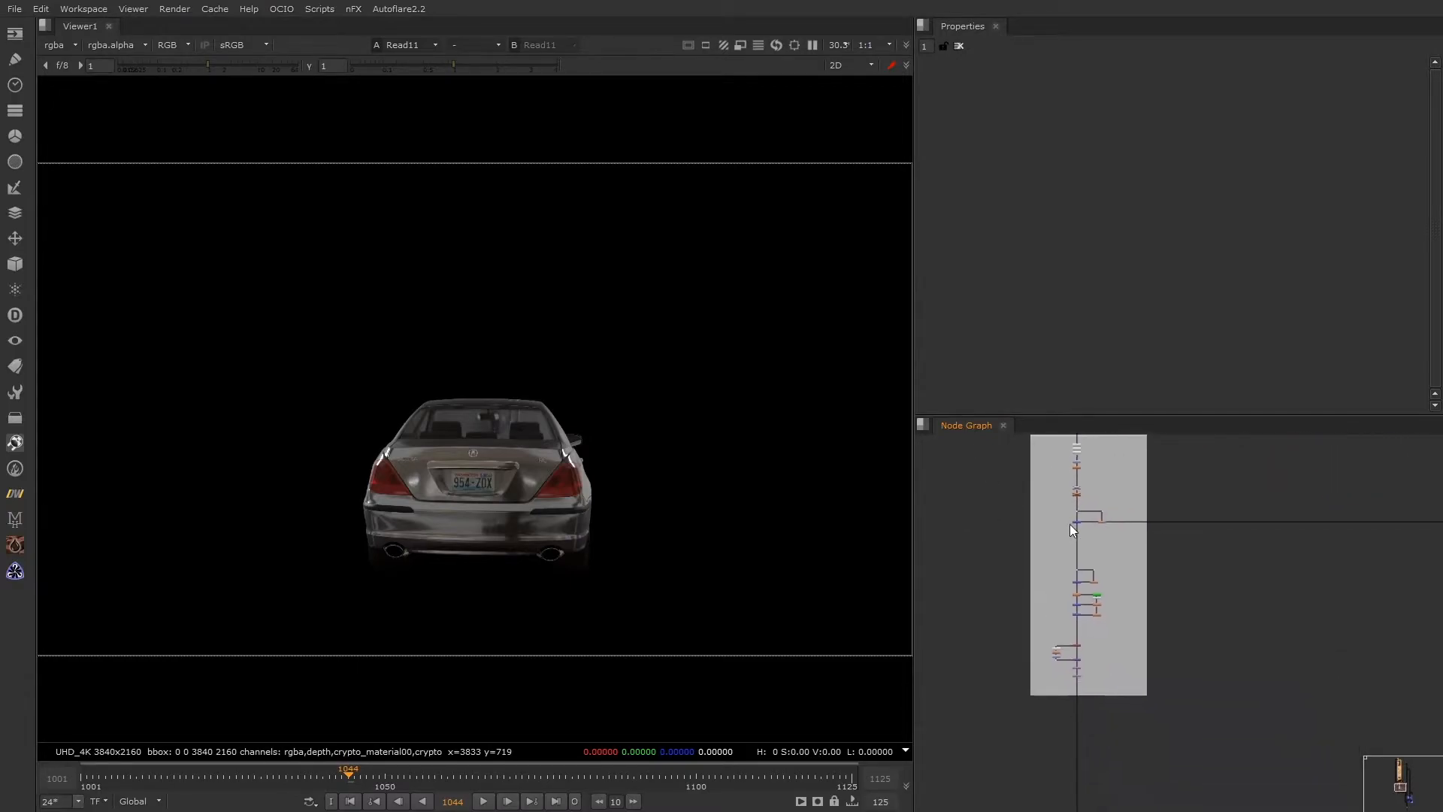
pyautogui.scroll(-2, 1053, 511)
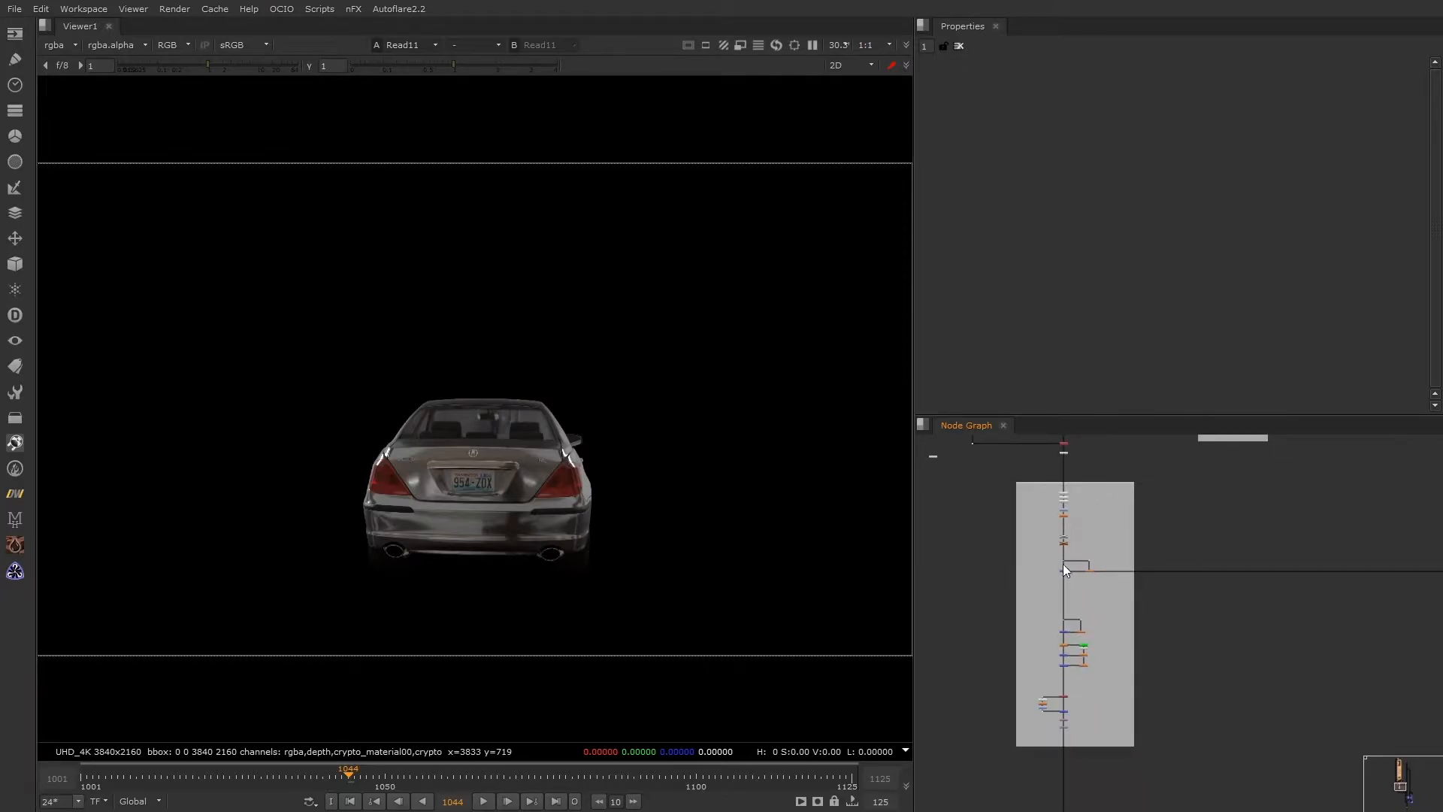
pyautogui.moveTo(1060, 609); pyautogui.dragTo(1050, 524, button='middle')
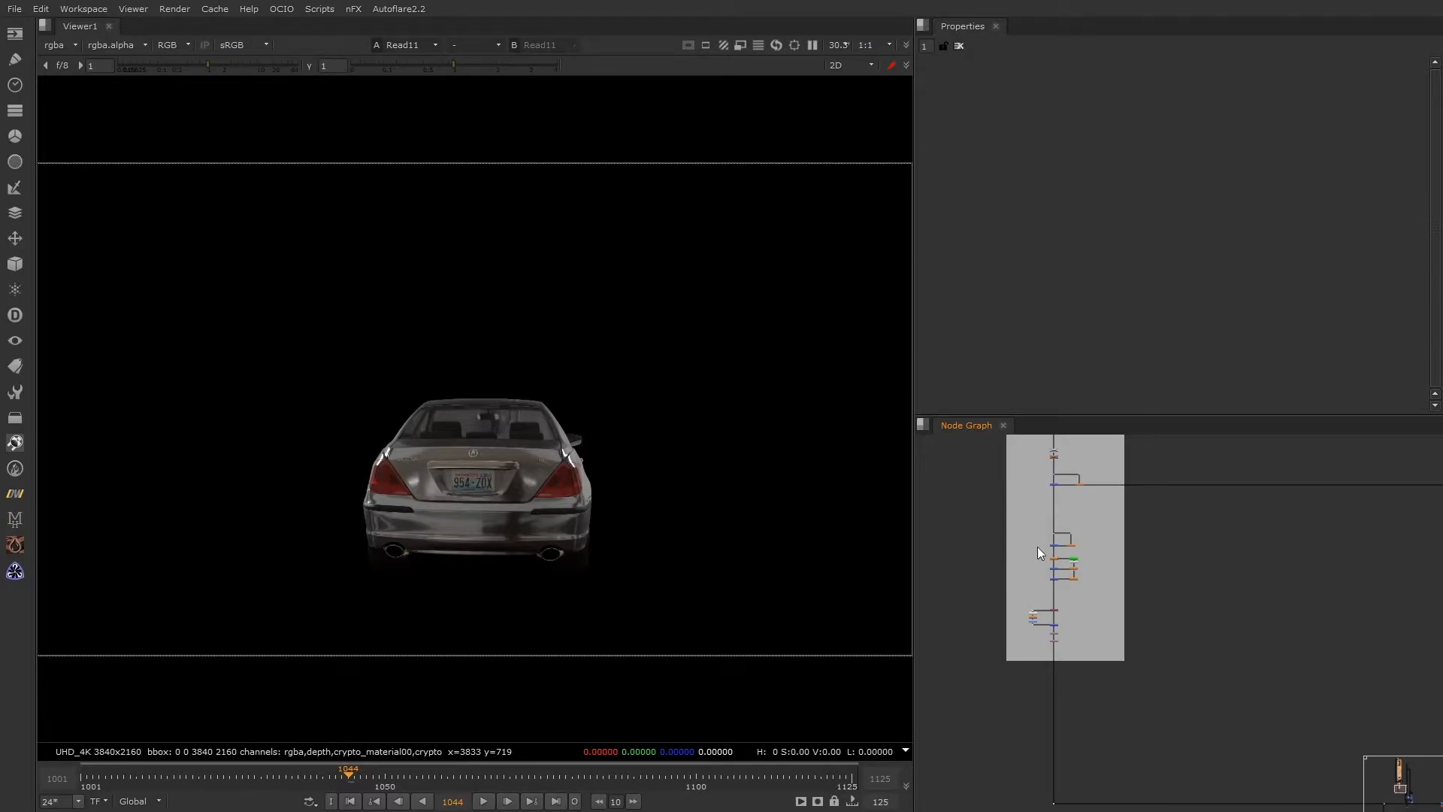
pyautogui.scroll(-3, 1054, 544)
pyautogui.moveTo(1055, 602); pyautogui.dragTo(993, 471, button='middle')
pyautogui.scroll(5, 1197, 541)
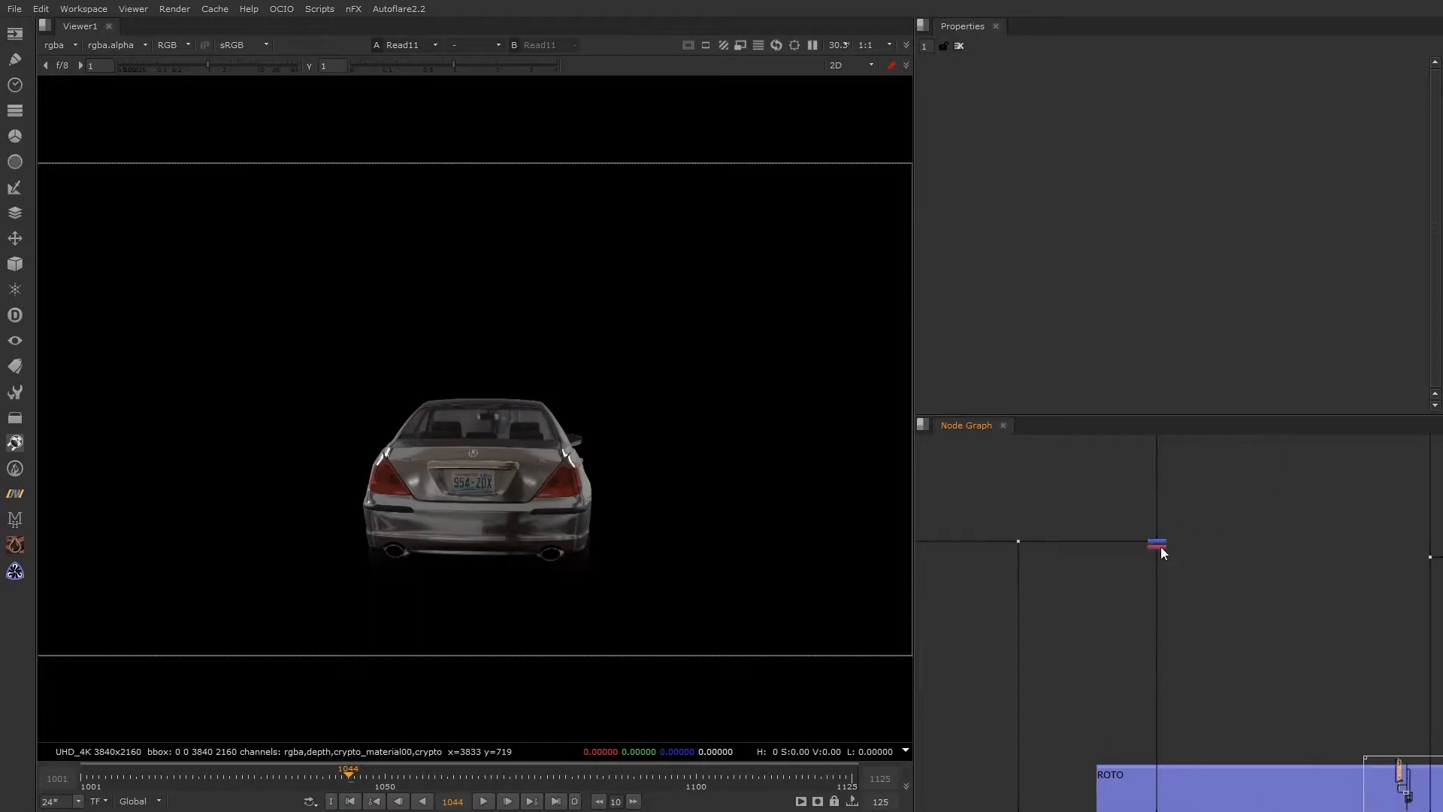
pyautogui.scroll(-6, 1165, 548)
pyautogui.moveTo(1157, 449); pyautogui.dragTo(1124, 502, button='middle')
pyautogui.scroll(6, 1135, 525)
pyautogui.scroll(-6, 1124, 502)
pyautogui.moveTo(1056, 601); pyautogui.dragTo(1066, 434, button='middle')
pyautogui.moveTo(1124, 661); pyautogui.dragTo(1131, 481, button='middle')
pyautogui.scroll(5, 1128, 483)
# View Merge30, toggle the selected merge branch off and on to compare the garage plate, and scrub to frame 1076
pyautogui.click(1100, 498)
pyautogui.press('1')
pyautogui.moveTo(1143, 464); pyautogui.dragTo(1046, 538)
pyautogui.press('d')
pyautogui.press('d')
pyautogui.press('d')
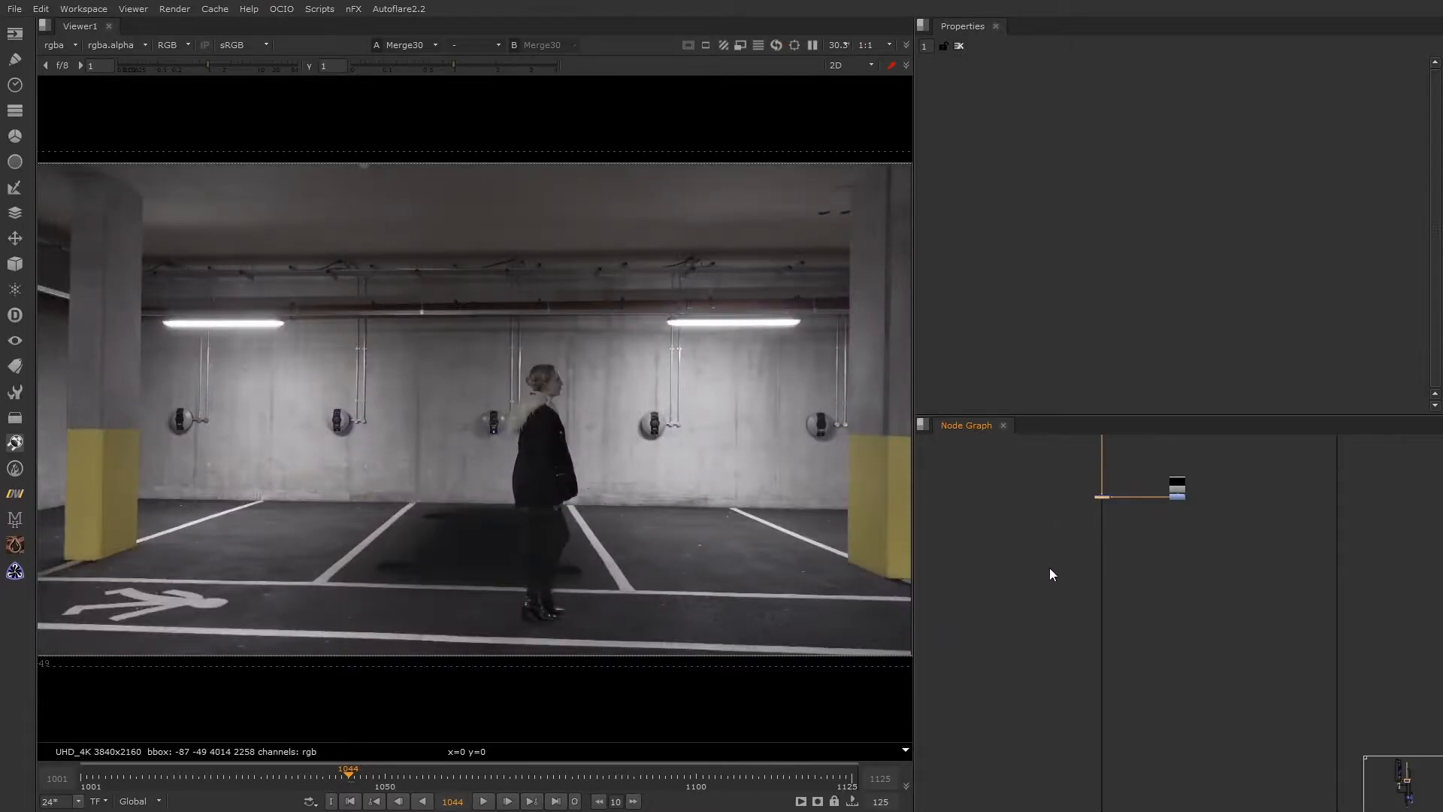
pyautogui.press('d')
pyautogui.press('d')
pyautogui.press('d')
pyautogui.press('d')
pyautogui.press('d')
pyautogui.press('d')
pyautogui.press('d')
pyautogui.press('d')
pyautogui.press('d')
pyautogui.press('d')
pyautogui.press('d')
pyautogui.moveTo(370, 775)
pyautogui.mouseDown()
pyautogui.moveTo(621, 786)
pyautogui.moveTo(373, 777)
pyautogui.mouseUp()
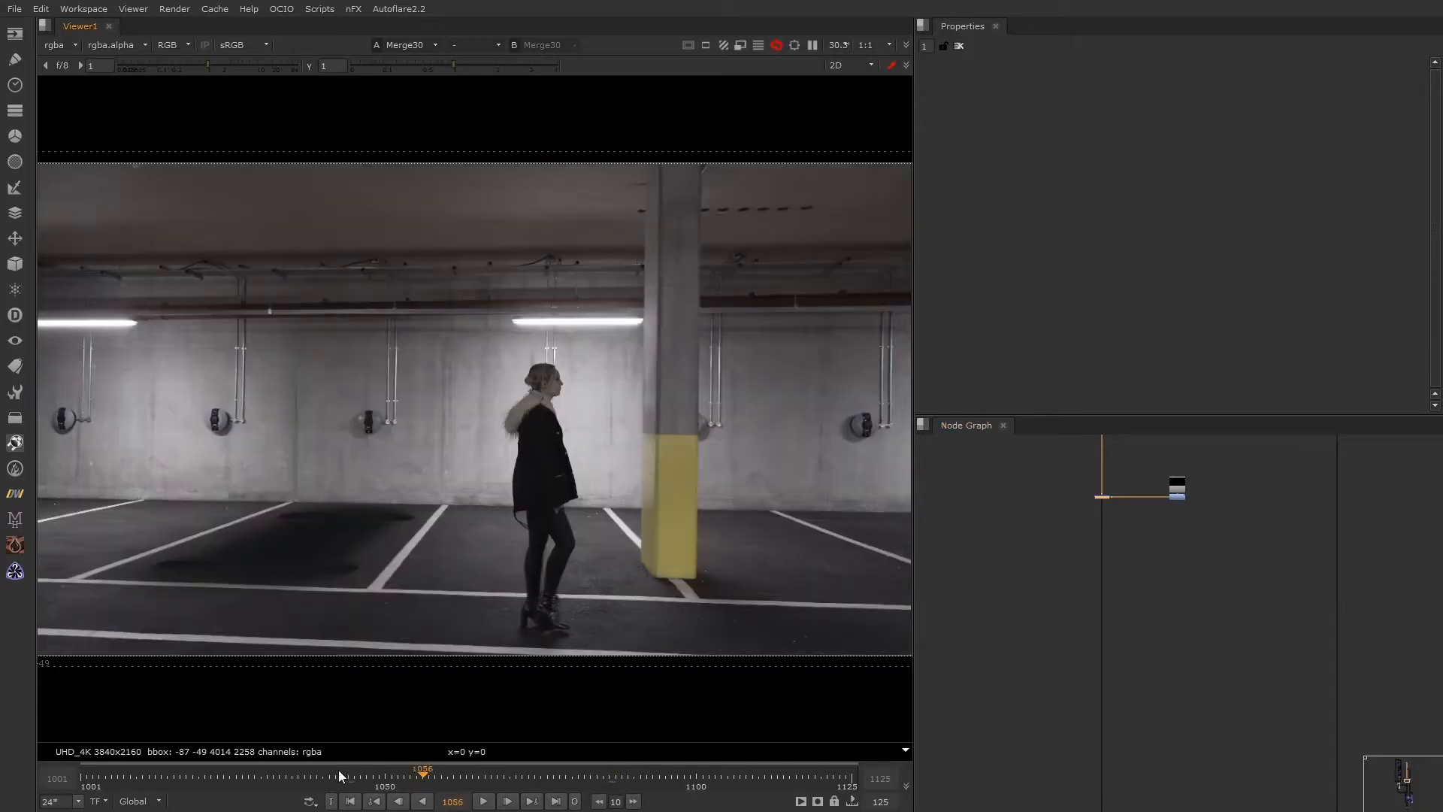
pyautogui.moveTo(551, 784); pyautogui.dragTo(548, 783)
# View the output of the Remove2 node above the Roto section
pyautogui.scroll(-10, 1048, 509)
pyautogui.moveTo(977, 565); pyautogui.dragTo(1098, 472, button='middle')
pyautogui.moveTo(1129, 613); pyautogui.dragTo(1155, 572, button='middle')
pyautogui.scroll(6, 1155, 572)
pyautogui.scroll(4, 1155, 575)
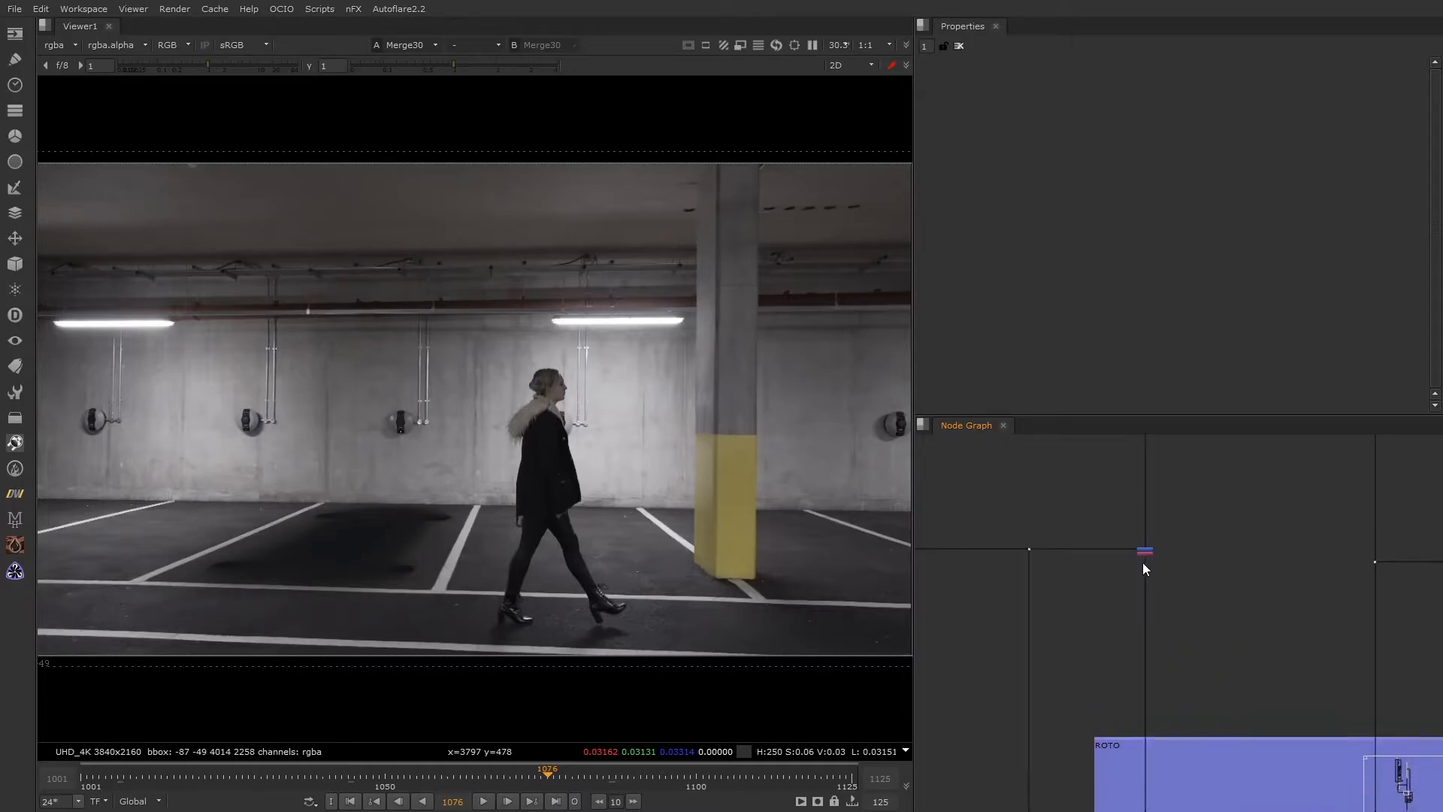
pyautogui.click(1146, 554)
pyautogui.press('1')
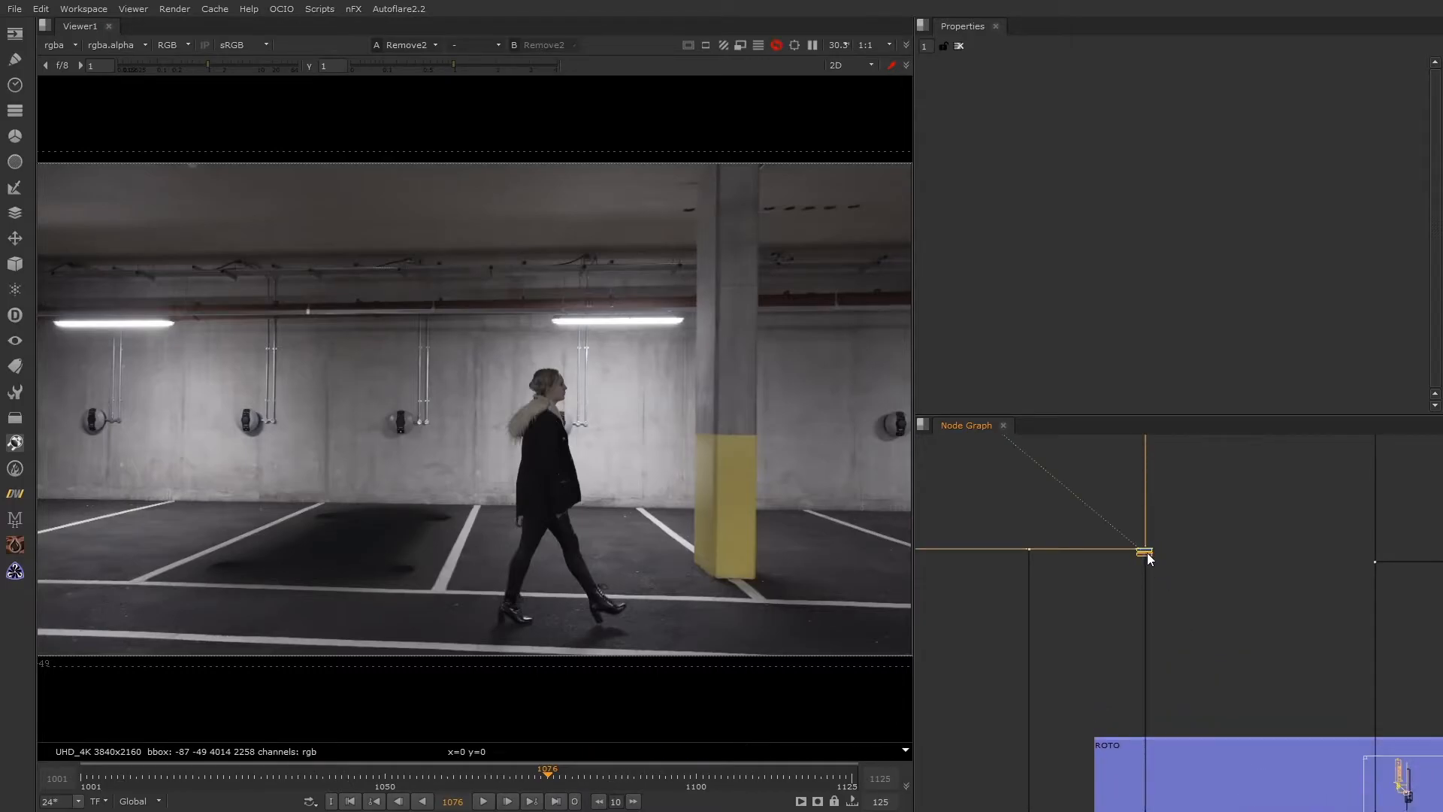
# View the woman's roto matte at Shuffle5 in the Roto section and scrub back to frame 1012
pyautogui.scroll(-8, 1133, 526)
pyautogui.scroll(3, 1188, 585)
pyautogui.scroll(4, 1203, 560)
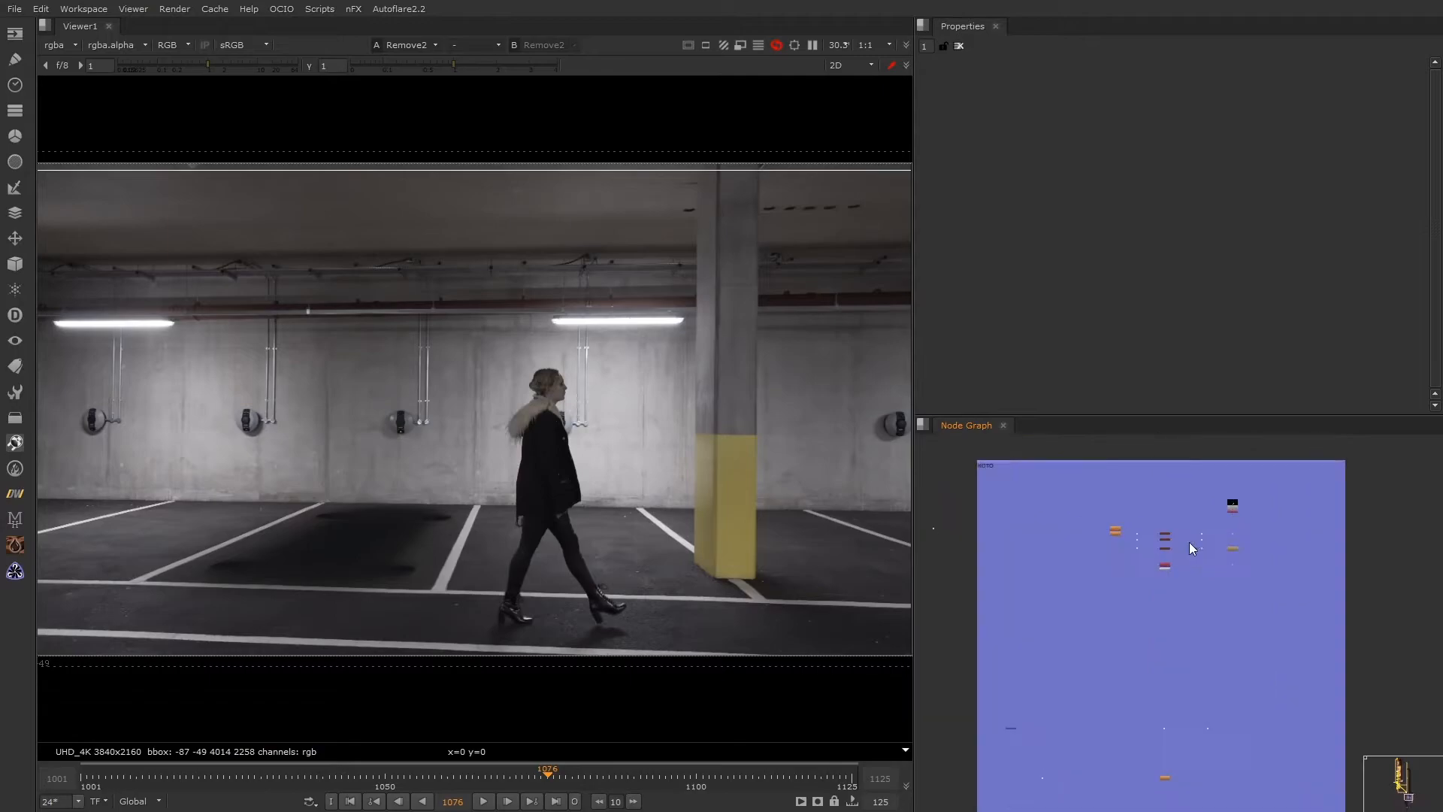
pyautogui.scroll(-3, 1112, 526)
pyautogui.scroll(3, 1203, 522)
pyautogui.scroll(4, 1233, 510)
pyautogui.click(1209, 504)
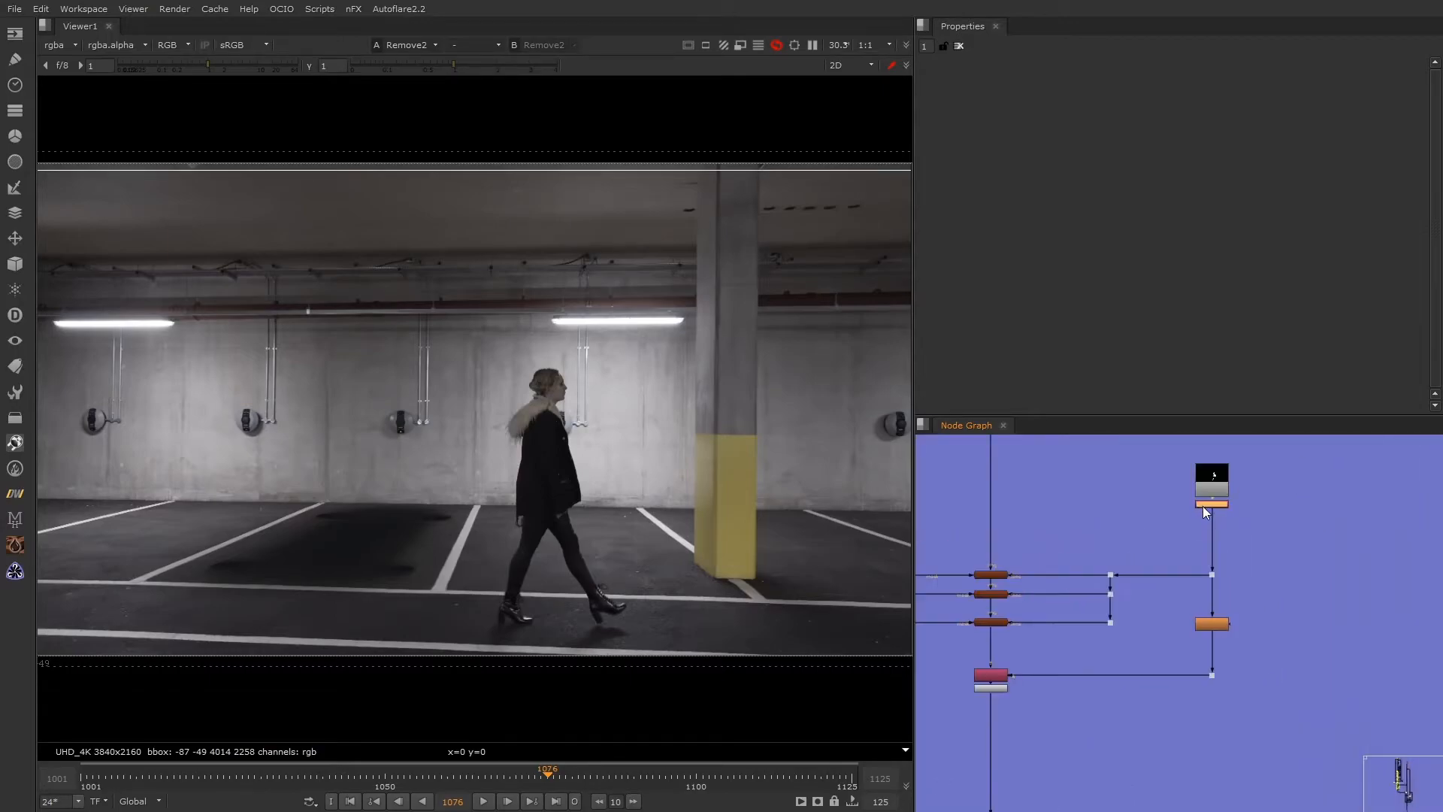
pyautogui.press('1')
pyautogui.click(1143, 526)
pyautogui.moveTo(524, 785); pyautogui.dragTo(157, 785)
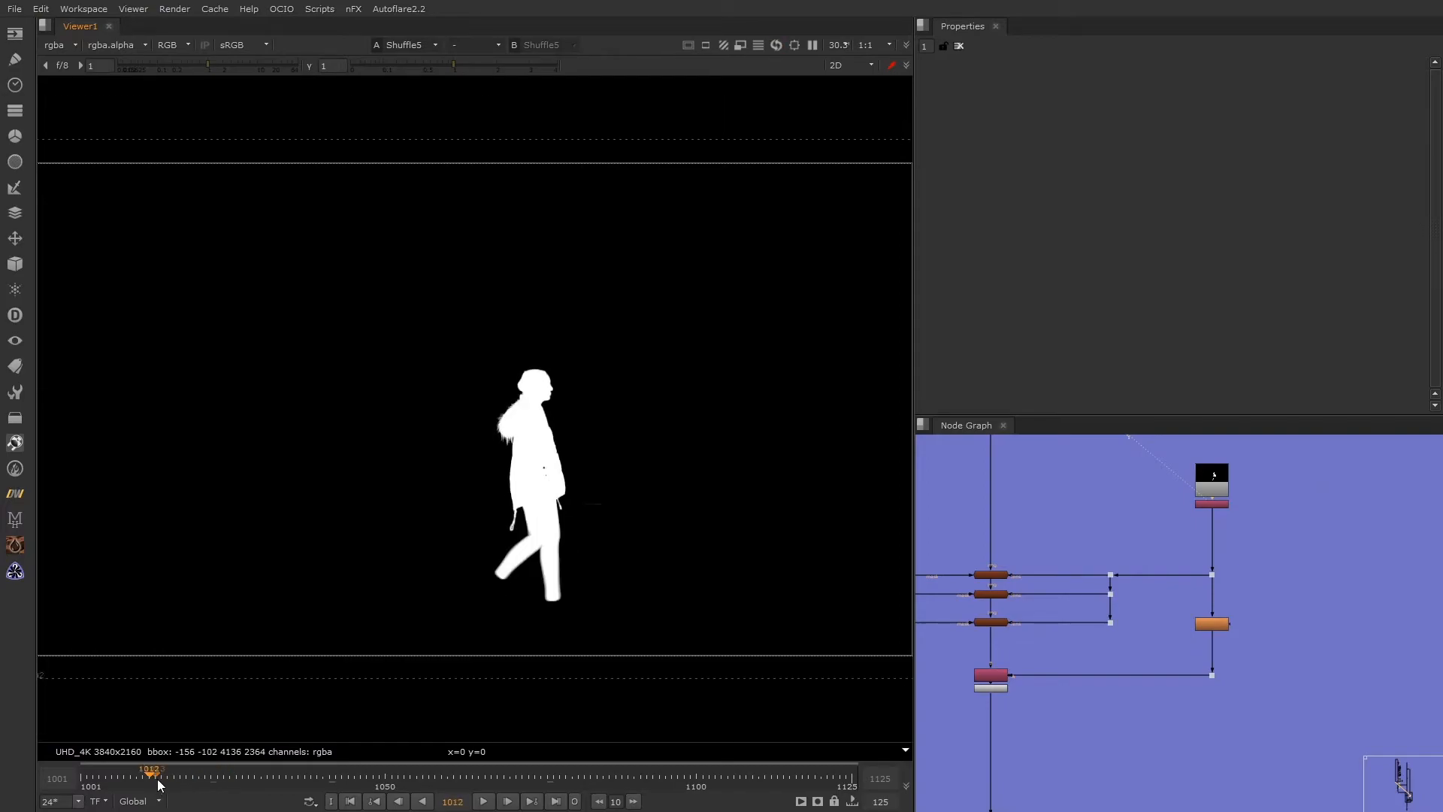
# Insert a Crop node after the roto matte's Shuffle5 node and turn the viewer overlay off
pyautogui.press('Tab')
pyautogui.write('crop')
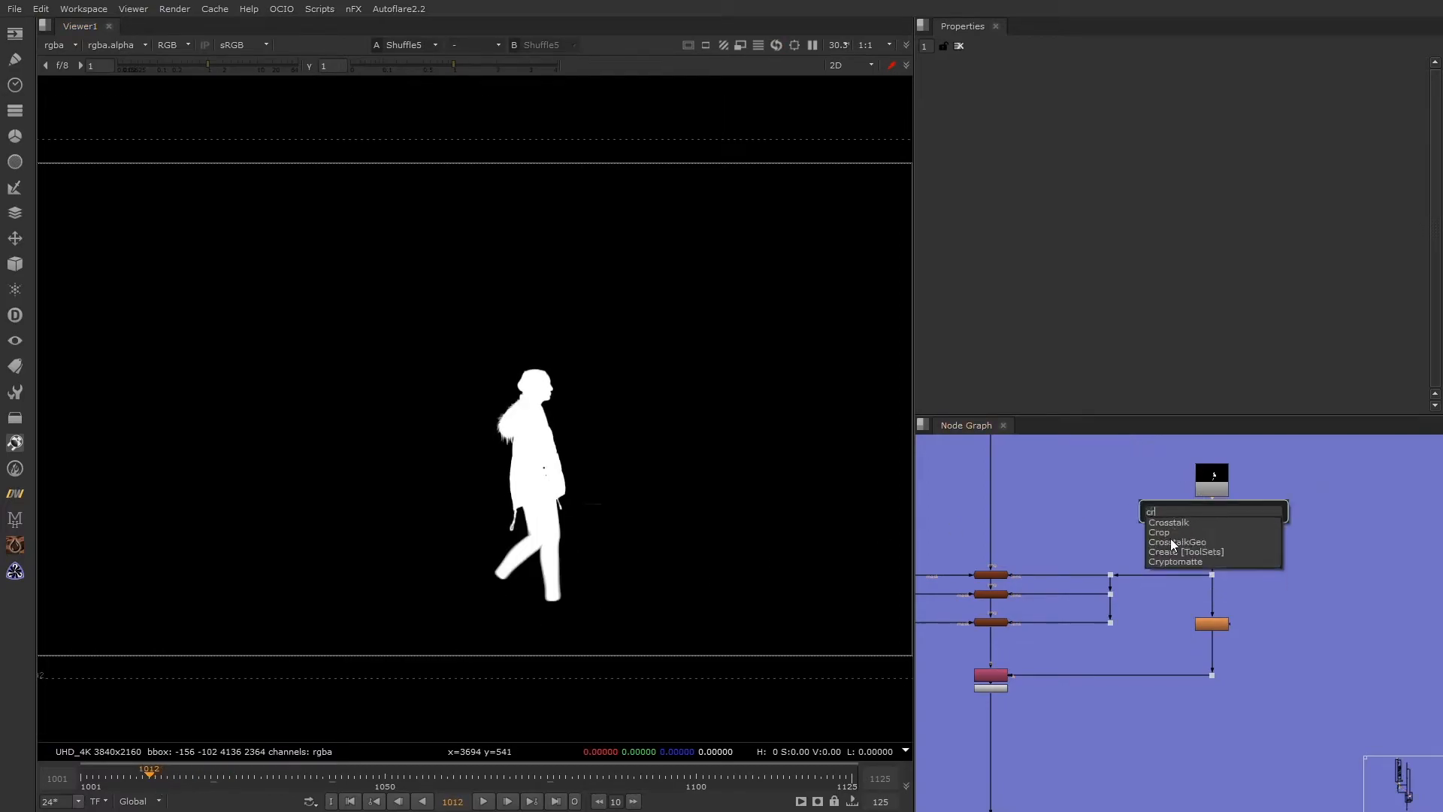
pyautogui.press('Return')
pyautogui.press('q')
pyautogui.moveTo(1169, 549); pyautogui.dragTo(1214, 492, button='middle')
pyautogui.moveTo(1006, 532); pyautogui.dragTo(1085, 514, button='middle')
pyautogui.scroll(-2, 1086, 541)
# View PxF_Distort2, scrub to frame 1034, and open the properties of the first PxF_Distort node
pyautogui.moveTo(1137, 538); pyautogui.dragTo(1072, 566)
pyautogui.press('1')
pyautogui.click(1088, 569)
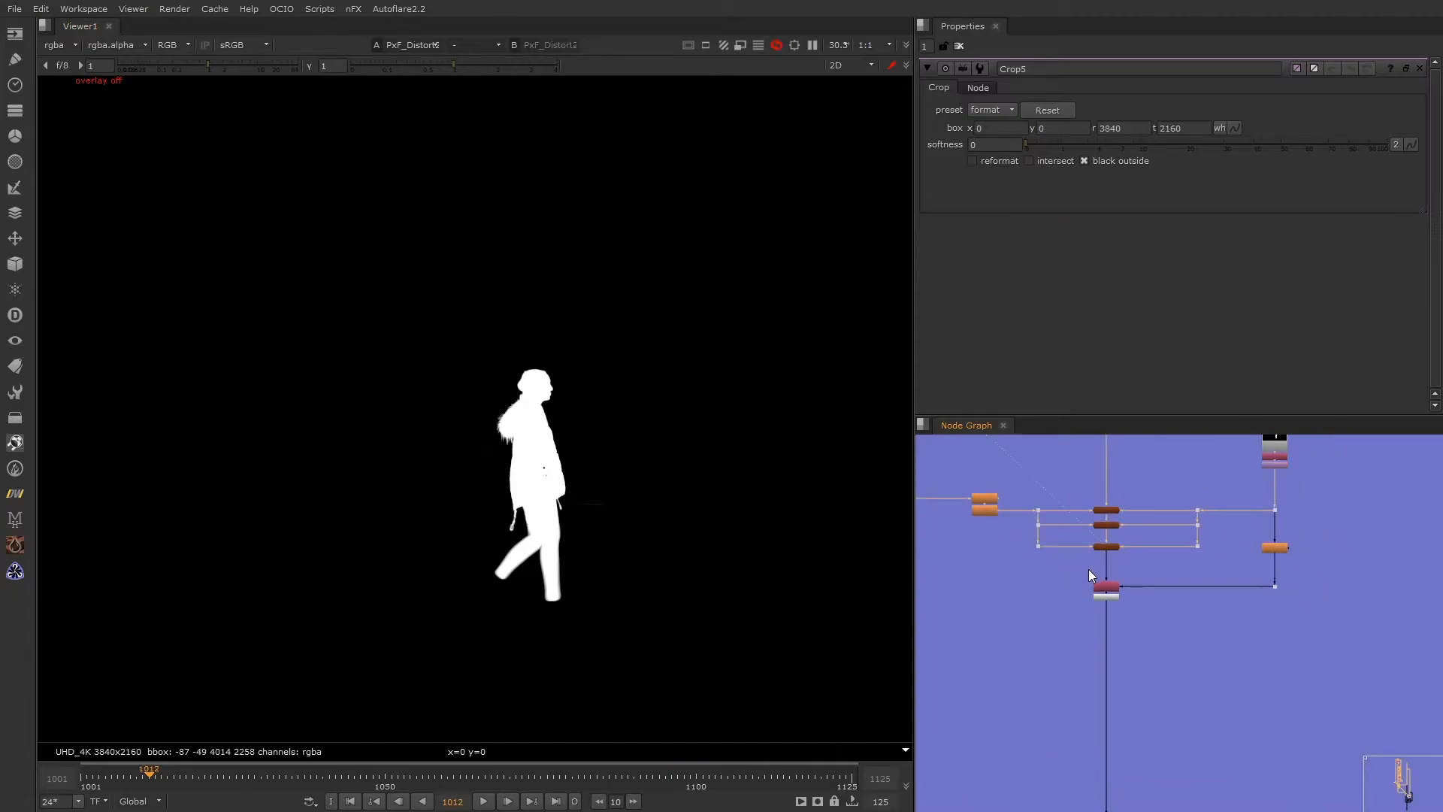
pyautogui.moveTo(216, 780); pyautogui.dragTo(287, 781)
pyautogui.scroll(3, 1145, 499)
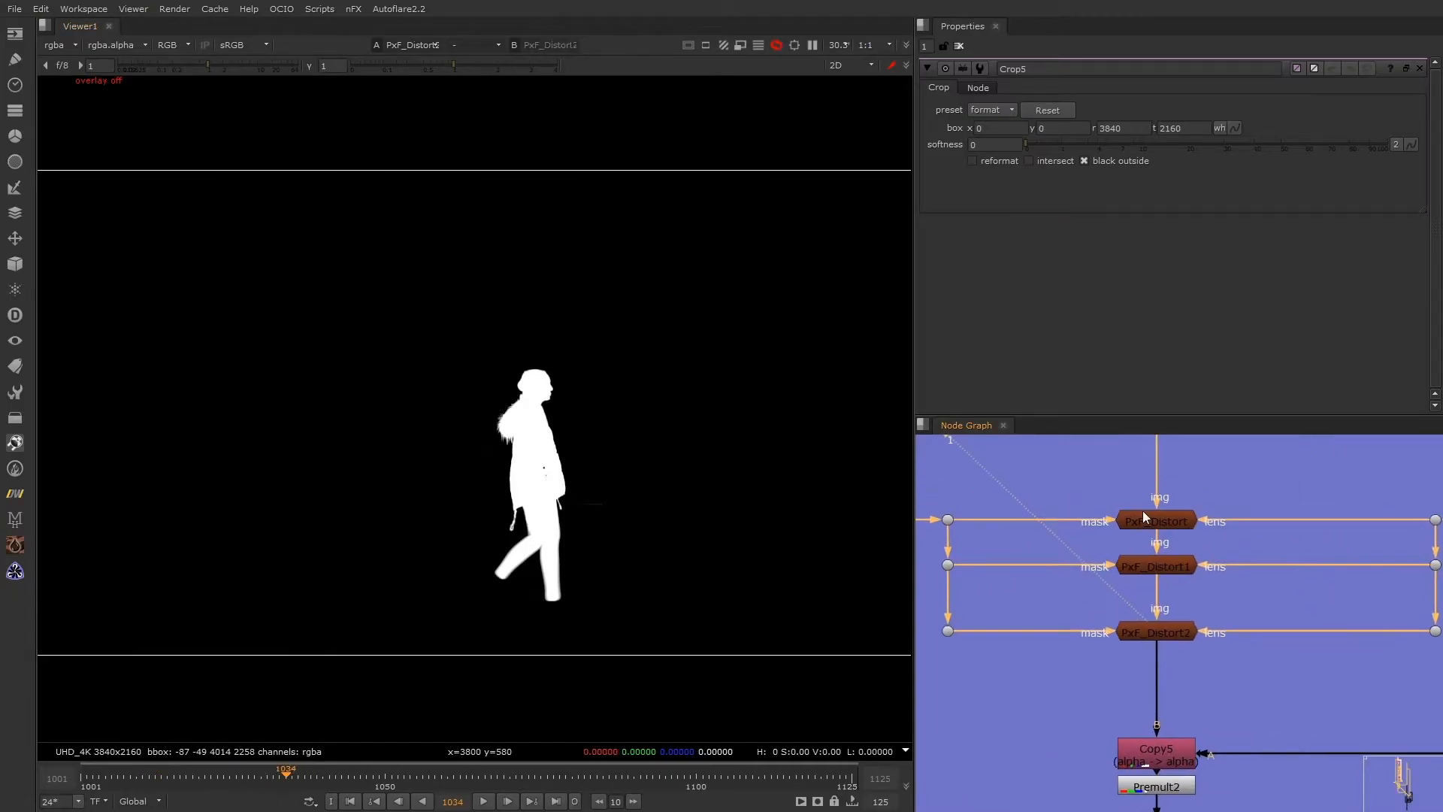
pyautogui.click(1153, 518)
# View Premult2 and toggle the three PxF_Distort nodes off and on to compare the woman's coat edge
pyautogui.scroll(-3, 1089, 530)
pyautogui.moveTo(1095, 610)
pyautogui.mouseDown()
pyautogui.moveTo(1206, 489)
pyautogui.moveTo(1104, 599)
pyautogui.mouseUp()
pyautogui.click(1138, 632)
pyautogui.press('1')
pyautogui.press('d')
pyautogui.scroll(5, 585, 444)
pyautogui.press('d')
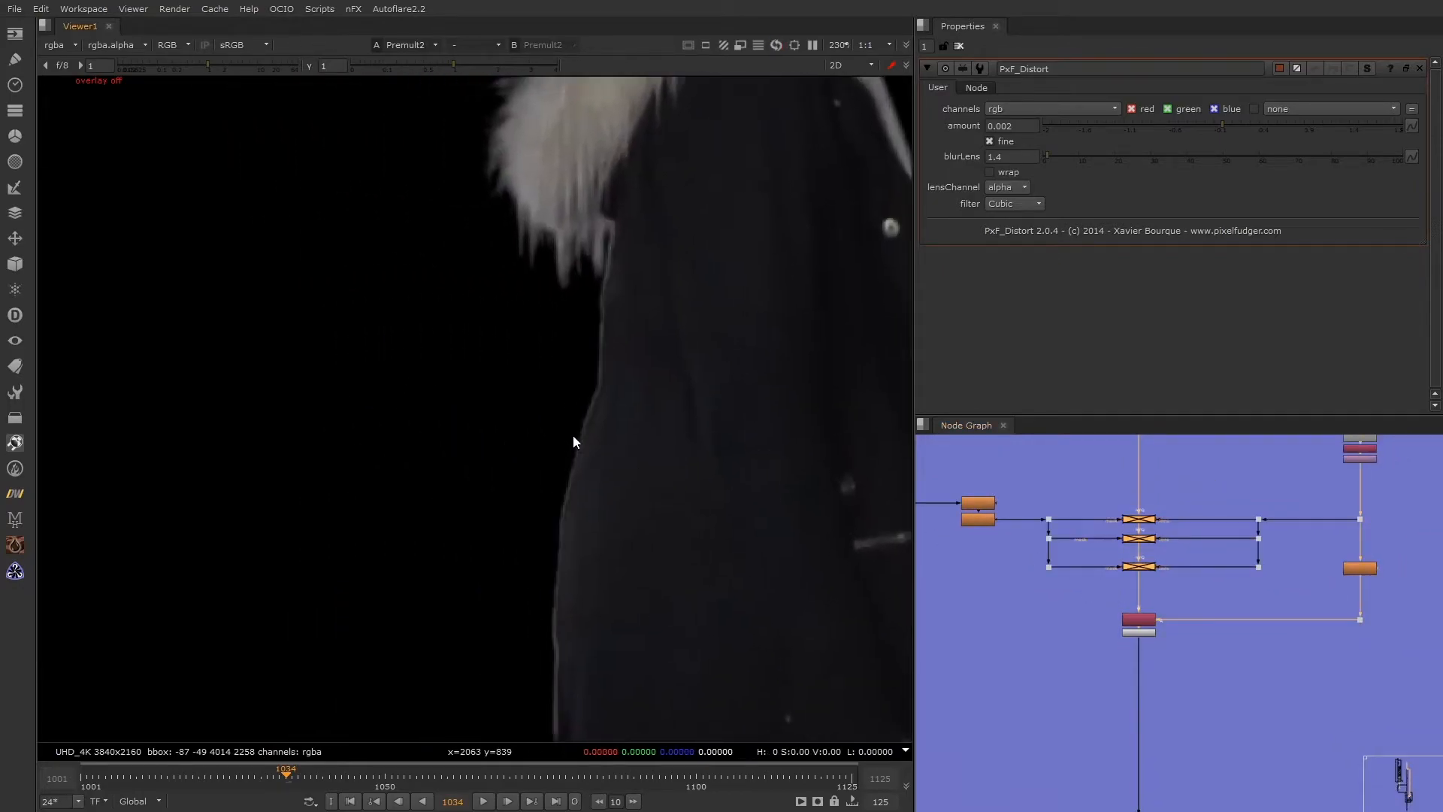
pyautogui.scroll(3, 660, 421)
pyautogui.press('d')
pyautogui.press('d')
pyautogui.press('d')
pyautogui.press('d')
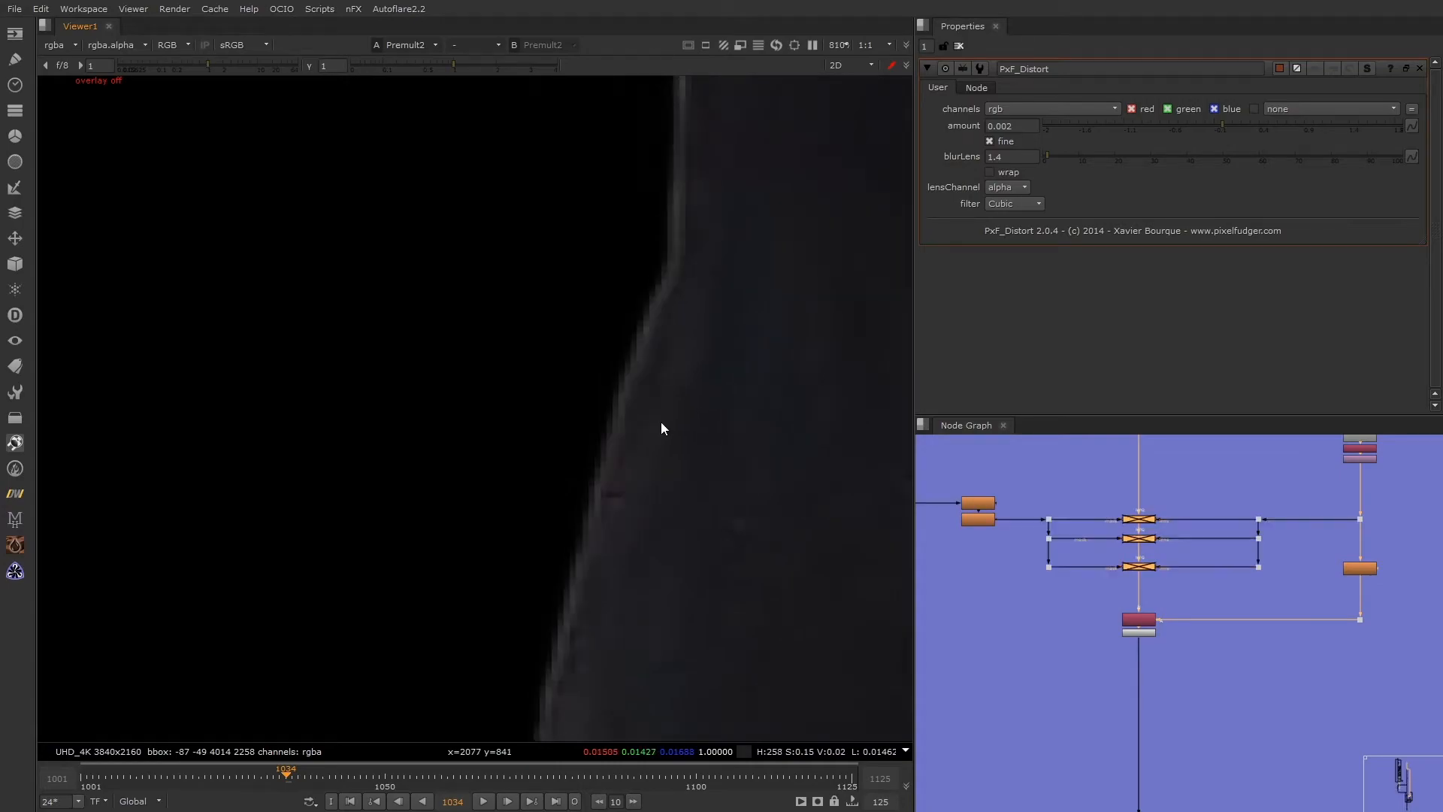
pyautogui.scroll(-3, 649, 423)
pyautogui.press('d')
pyautogui.press('d')
pyautogui.press('d')
pyautogui.press('d')
pyautogui.press('d')
pyautogui.press('d')
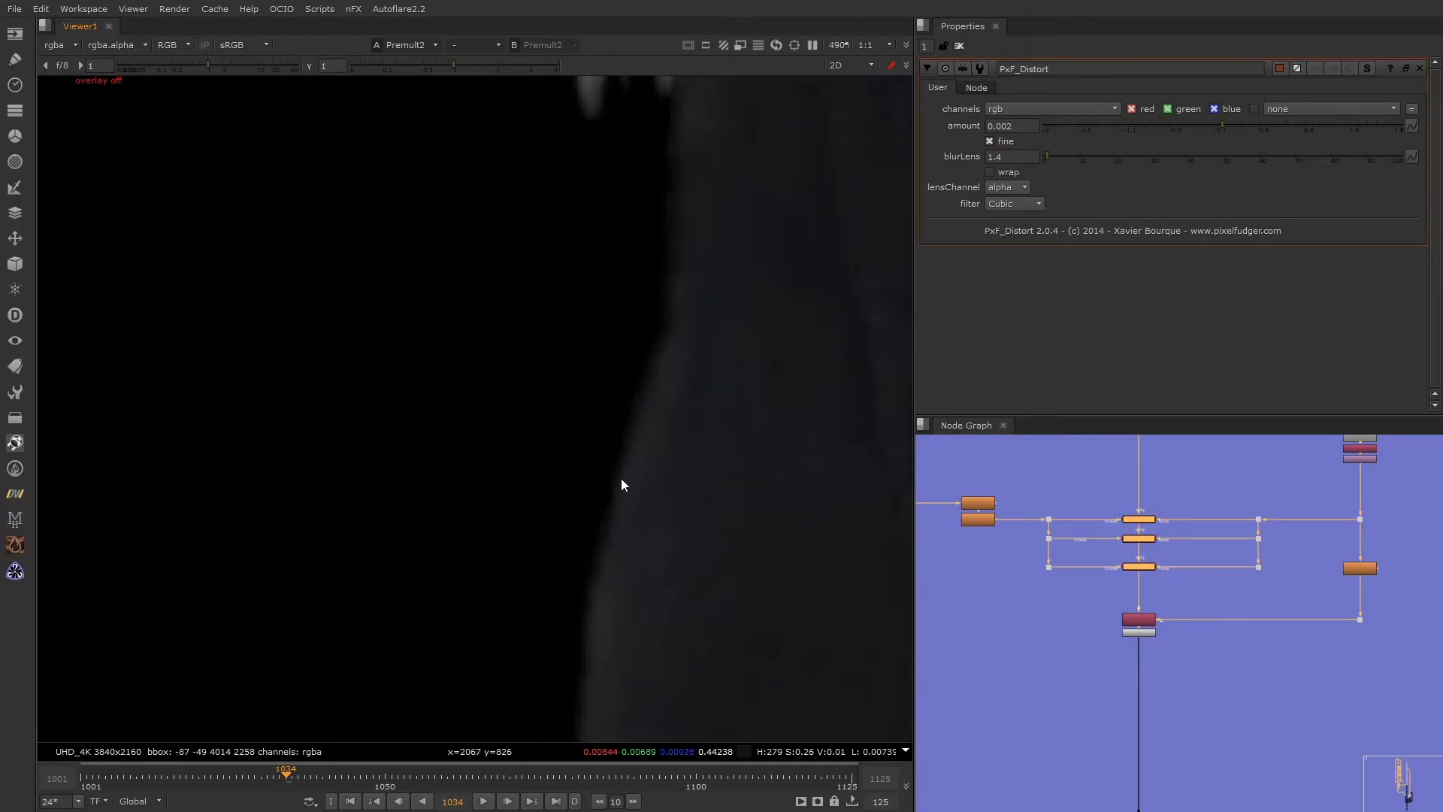
# View Merge19 and toggle it off and on to compare the woman's hand and leg edges over the car
pyautogui.press('f')
pyautogui.keyDown('alt'); pyautogui.moveTo(1110, 487); pyautogui.dragTo(1118, 539, button='middle'); pyautogui.keyUp('alt')
pyautogui.moveTo(1062, 622); pyautogui.dragTo(1060, 584, button='middle')
pyautogui.moveTo(1024, 588); pyautogui.dragTo(1100, 534)
pyautogui.press('1')
pyautogui.moveTo(1028, 586); pyautogui.dragTo(1111, 535)
pyautogui.press('d')
pyautogui.scroll(10, 621, 448)
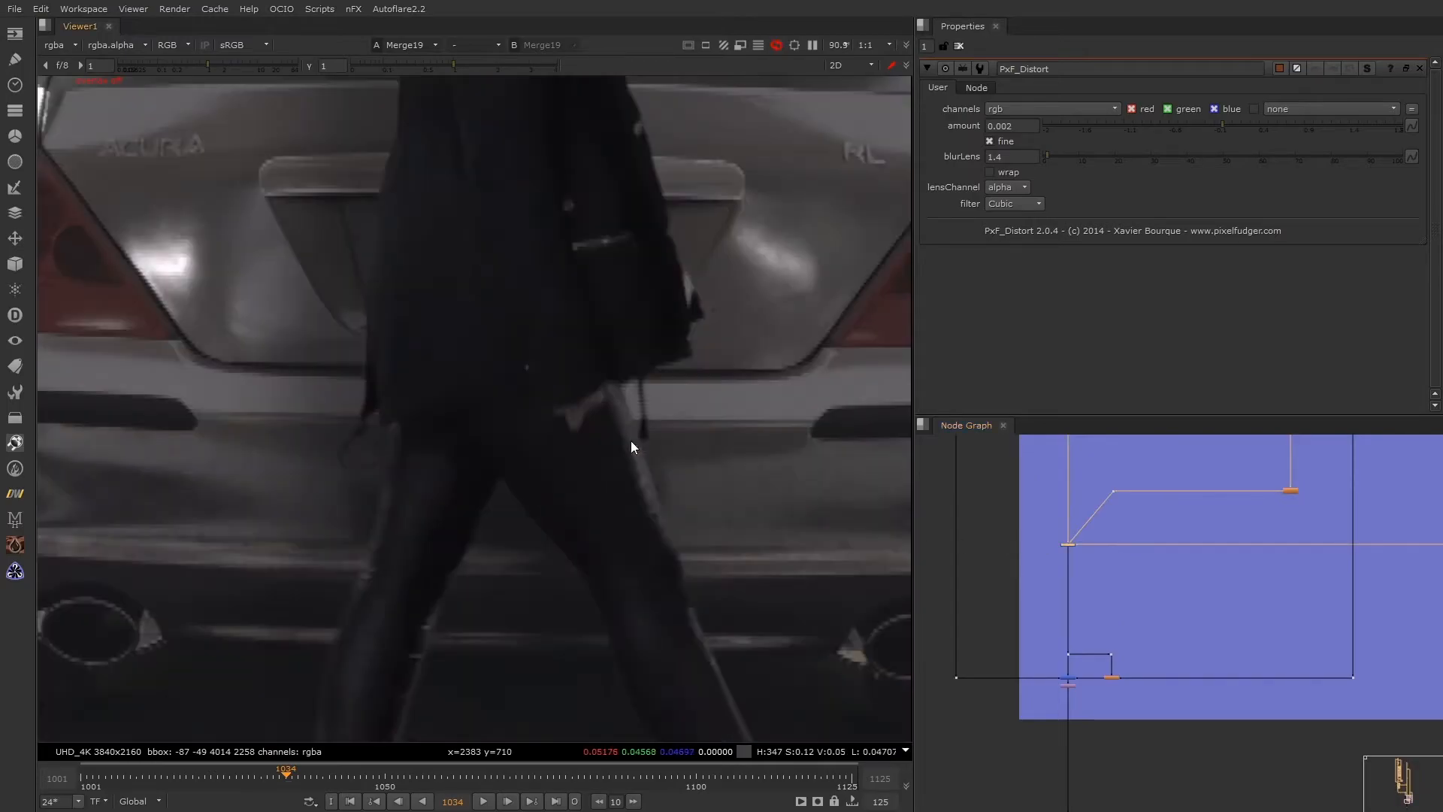
pyautogui.press('d')
pyautogui.press('d')
pyautogui.moveTo(670, 270); pyautogui.dragTo(666, 293, button='middle')
pyautogui.press('d')
pyautogui.press('d')
pyautogui.press('d')
pyautogui.press('d')
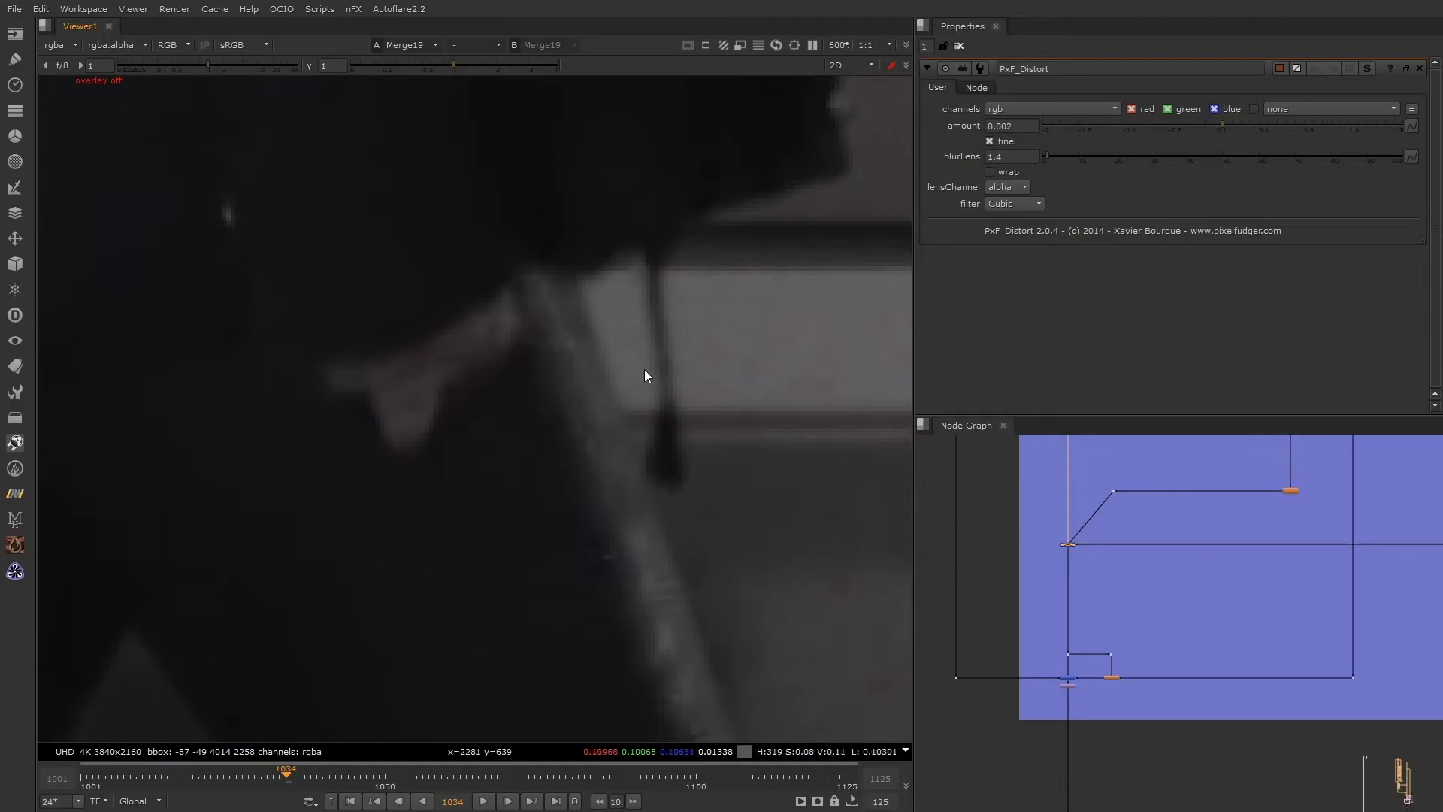
pyautogui.scroll(-4, 625, 453)
pyautogui.press('d')
pyautogui.press('d')
pyautogui.scroll(6, 351, 390)
pyautogui.press('d')
pyautogui.press('d')
pyautogui.press('d')
pyautogui.press('d')
pyautogui.scroll(8, 1046, 550)
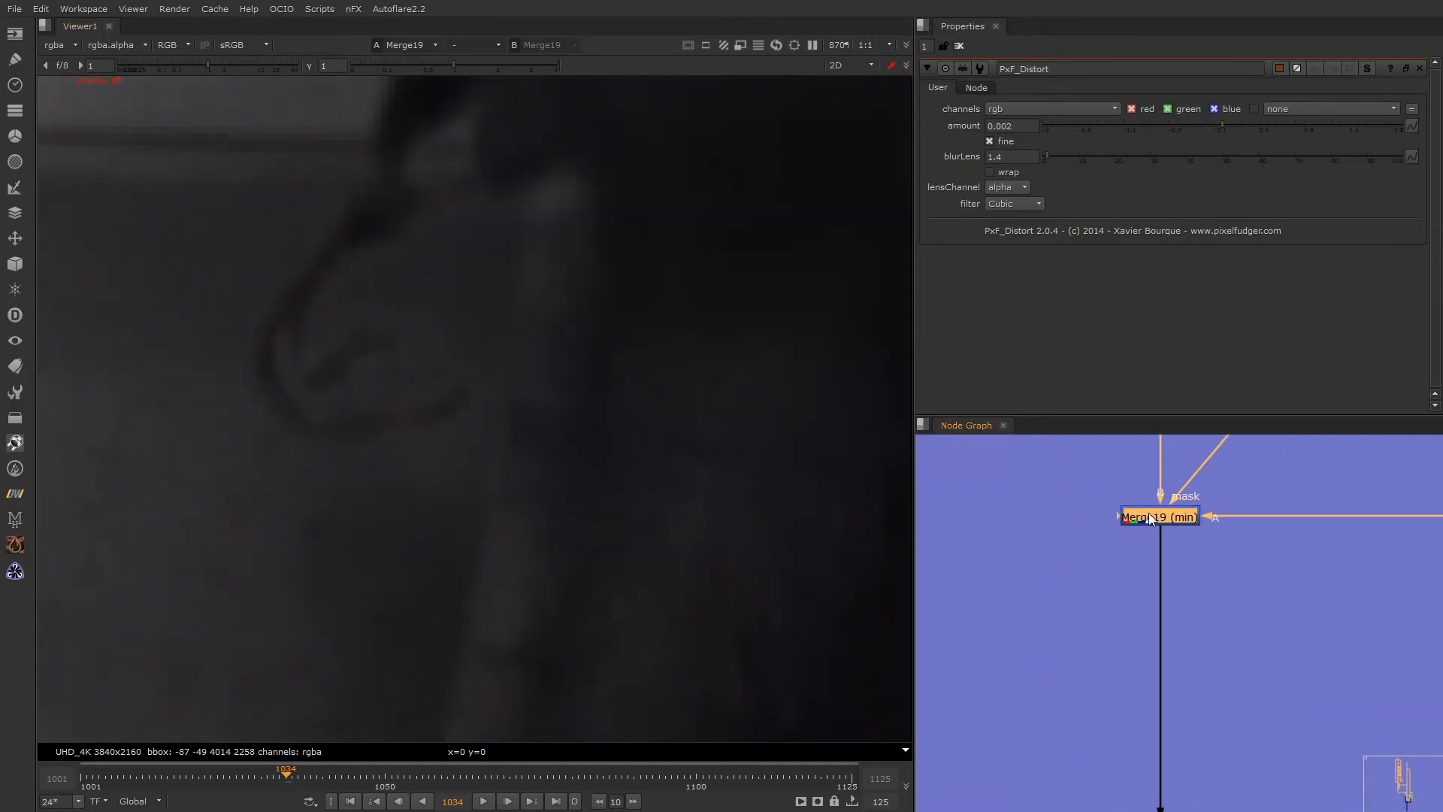
# Open the Merge19 properties and view the alpha channel of Dot53, the dot feeding its mask
pyautogui.doubleClick(1148, 519)
pyautogui.scroll(-4, 1101, 579)
pyautogui.moveTo(1197, 507); pyautogui.dragTo(1074, 613, button='middle')
pyautogui.moveTo(1057, 492); pyautogui.dragTo(1128, 555)
pyautogui.press('1')
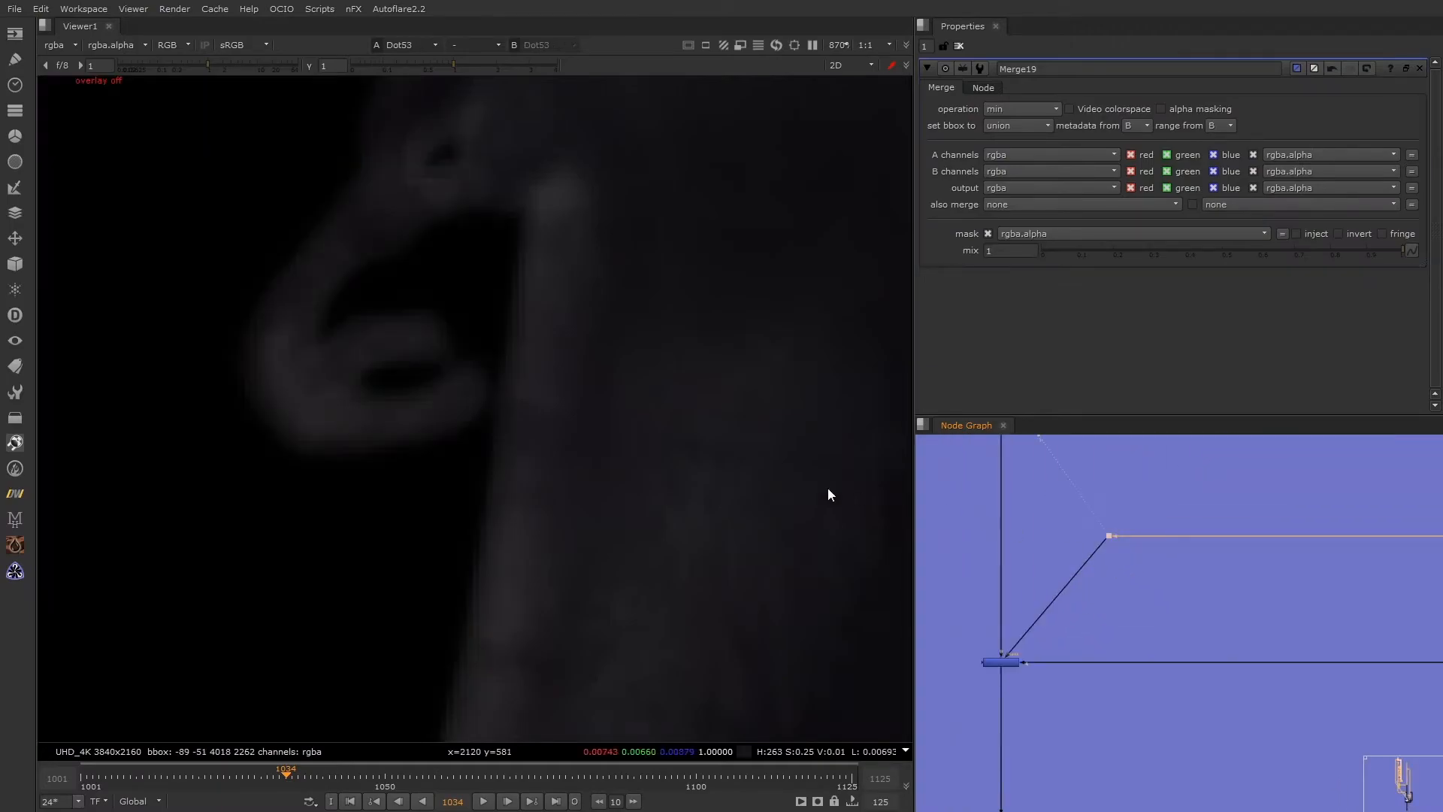
pyautogui.press('a')
# Toggle the node upstream on the mask branch off and on to compare the matte edge in the alpha
pyautogui.scroll(-8, 497, 498)
pyautogui.scroll(-4, 1130, 556)
pyautogui.scroll(7, 1248, 564)
pyautogui.moveTo(1296, 482); pyautogui.dragTo(1141, 558)
pyautogui.press('d')
pyautogui.press('d')
pyautogui.press('d')
pyautogui.scroll(-1, 1000, 580)
pyautogui.moveTo(1000, 580); pyautogui.dragTo(1106, 525, button='middle')
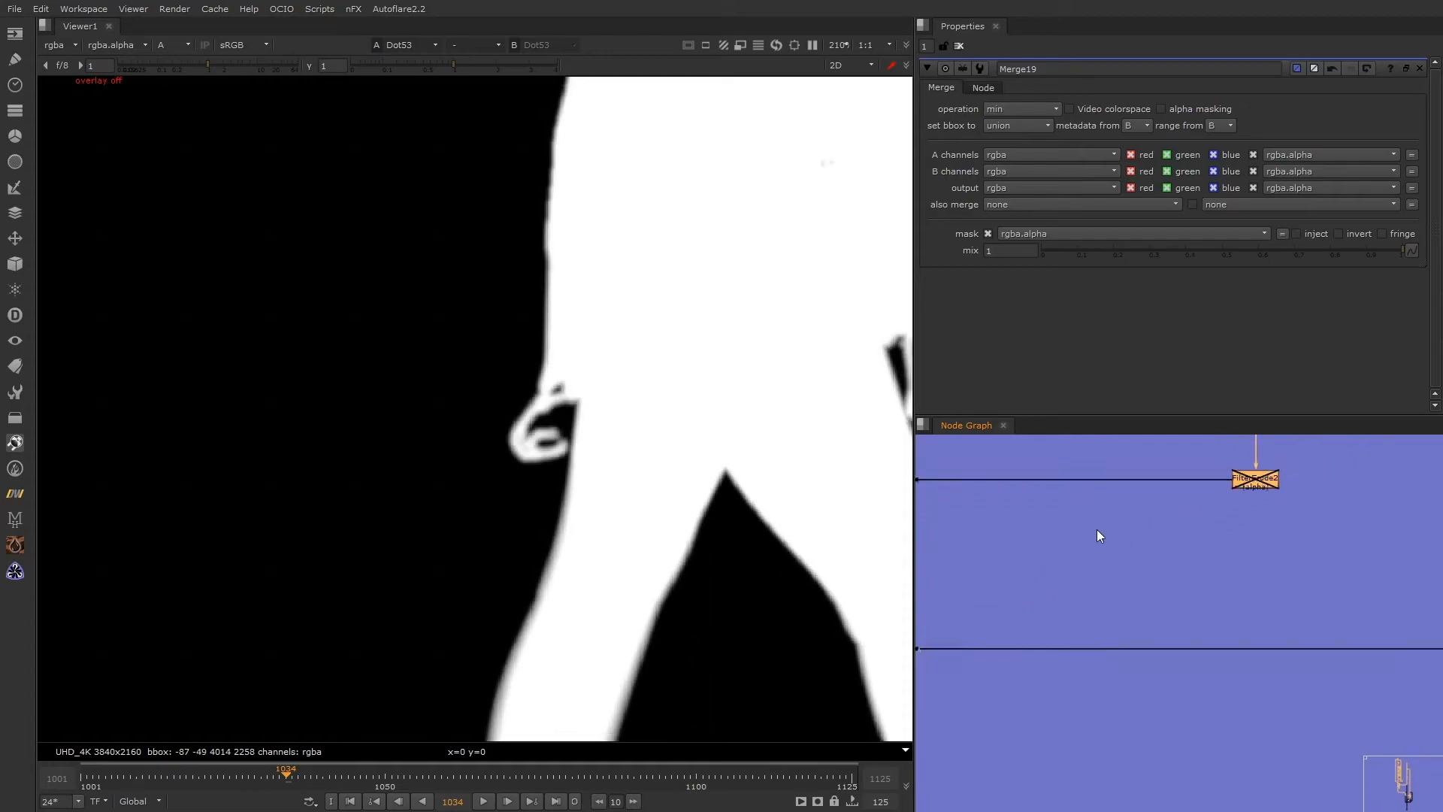
pyautogui.press('d')
# View Merge19 and switch the viewer from the alpha channel back to full colour
pyautogui.scroll(-4, 969, 601)
pyautogui.moveTo(969, 601); pyautogui.dragTo(1264, 517, button='middle')
pyautogui.scroll(2, 1013, 518)
pyautogui.moveTo(965, 540); pyautogui.dragTo(1048, 563)
pyautogui.press('1')
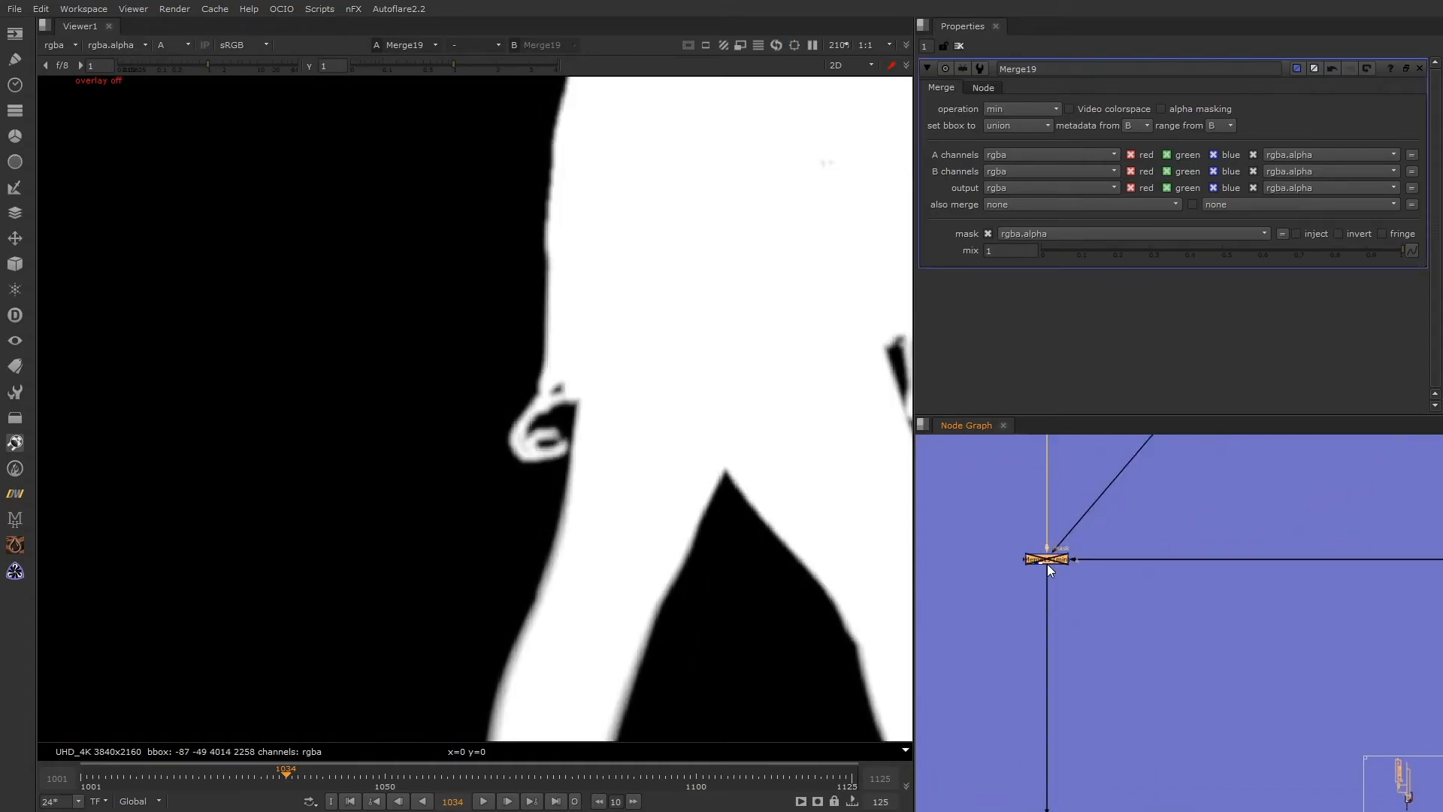
pyautogui.press('a')
# Toggle Merge19 off and on repeatedly to compare the edge around the woman's hand
pyautogui.moveTo(1010, 547); pyautogui.dragTo(1034, 545, button='middle')
pyautogui.scroll(2, 1034, 546)
pyautogui.press('d')
pyautogui.press('d')
pyautogui.press('d')
pyautogui.scroll(-1, 546, 441)
pyautogui.scroll(6, 545, 442)
pyautogui.press('d')
pyautogui.press('d')
pyautogui.press('d')
pyautogui.moveTo(1089, 499); pyautogui.dragTo(1111, 495, button='middle')
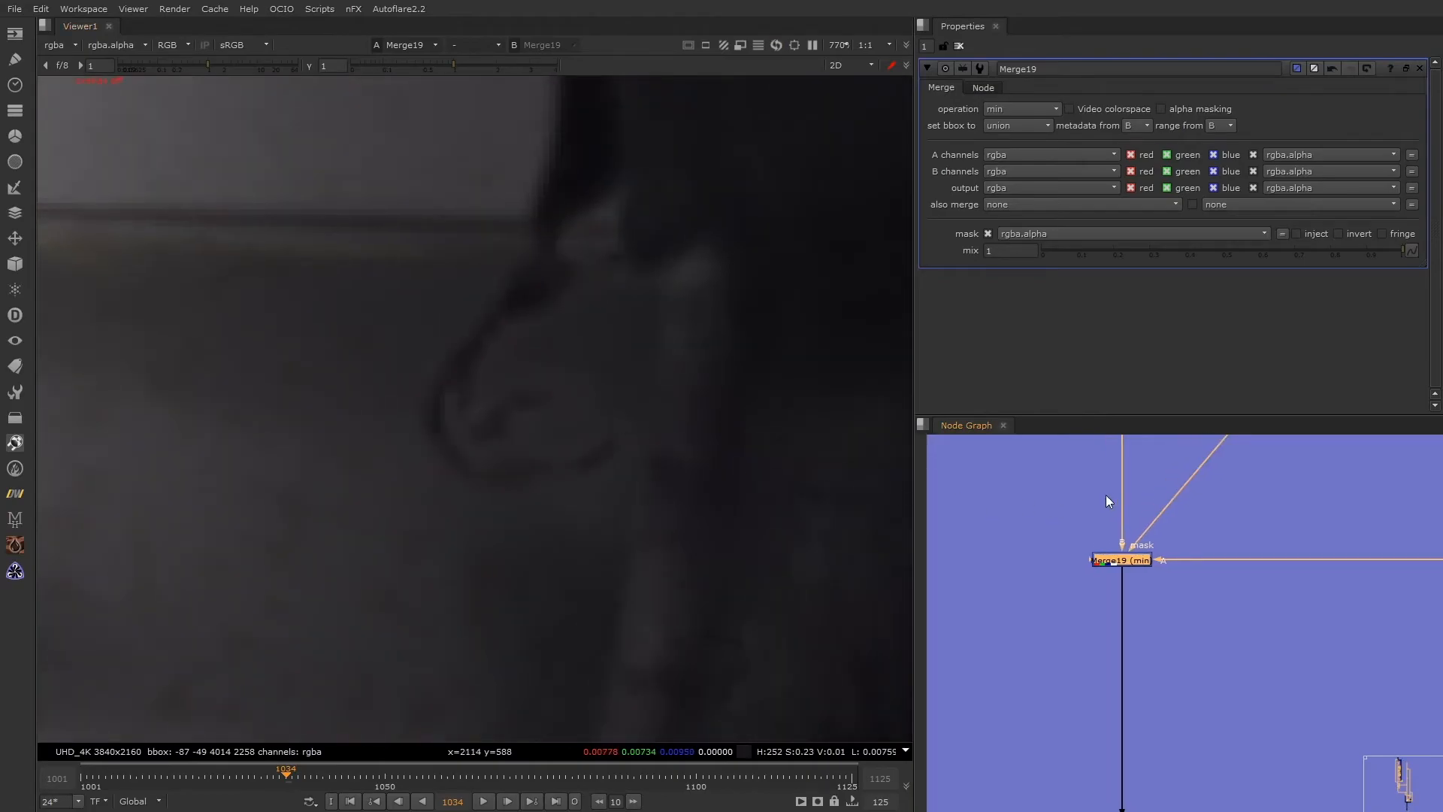
# View Merge23 and examine the whole frame and a closer view of the woman in front of the car
pyautogui.scroll(-7, 1112, 494)
pyautogui.scroll(4, 1103, 647)
pyautogui.click(1130, 656)
pyautogui.press('1')
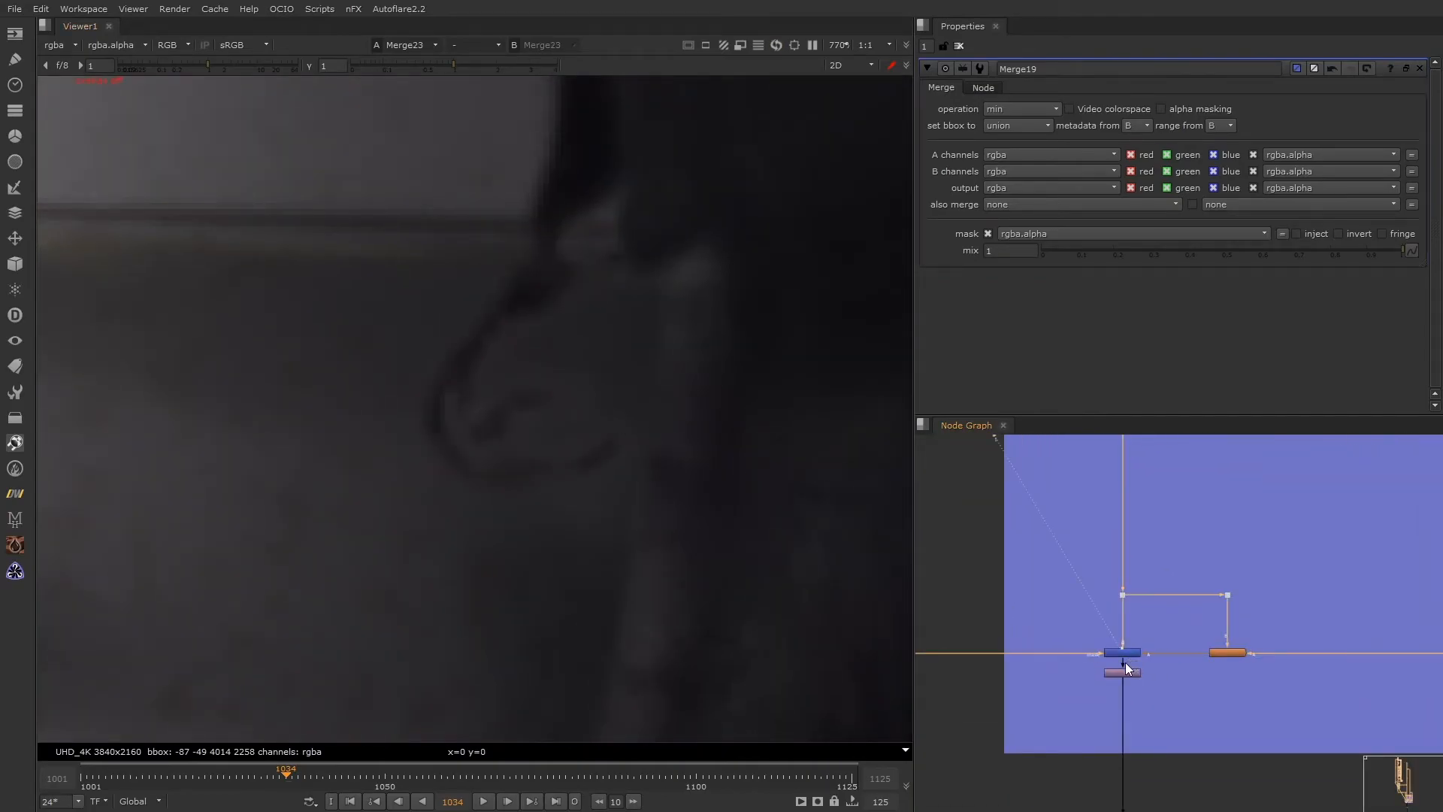
pyautogui.scroll(-3, 1086, 650)
pyautogui.click(1104, 485)
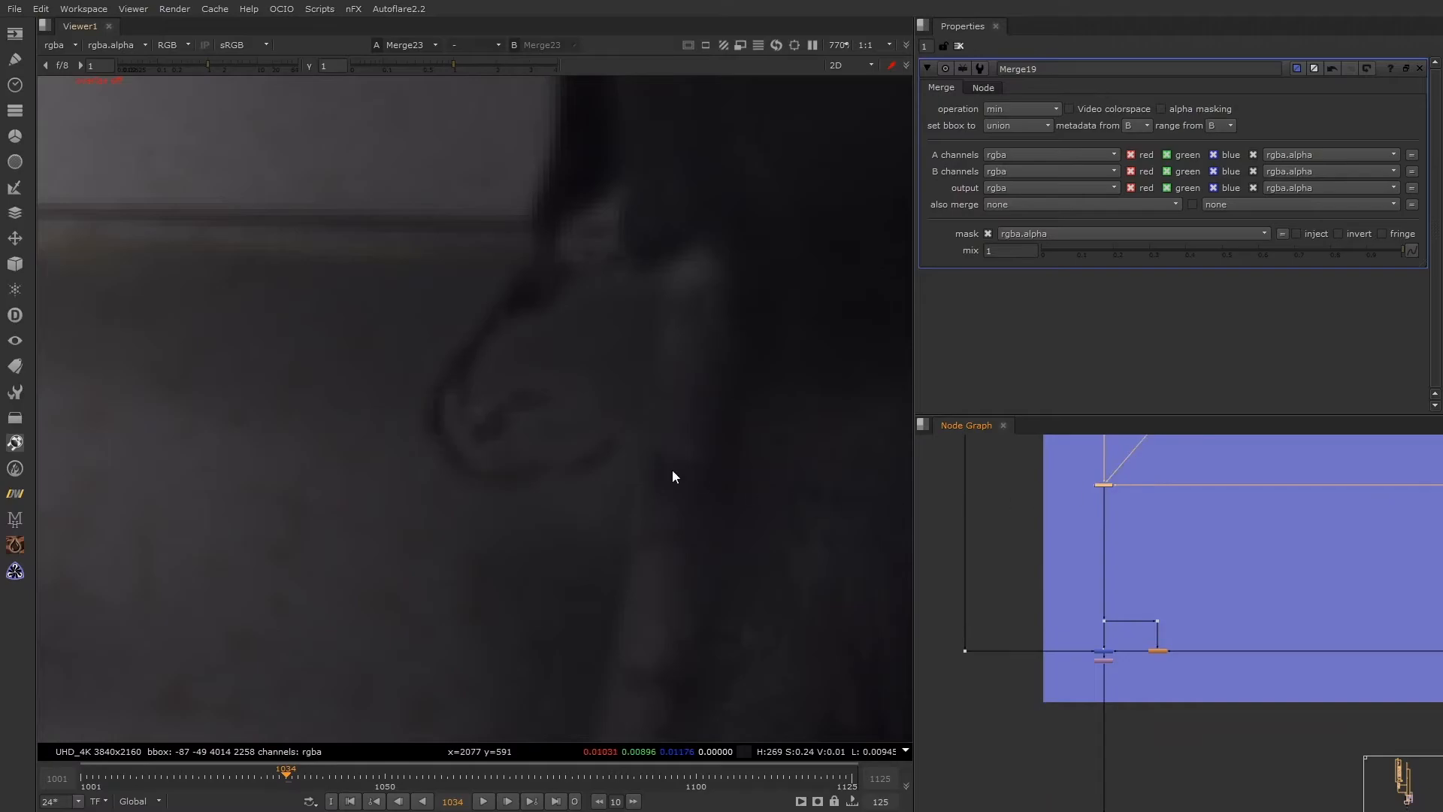
pyautogui.press('f')
pyautogui.scroll(-4, 1058, 526)
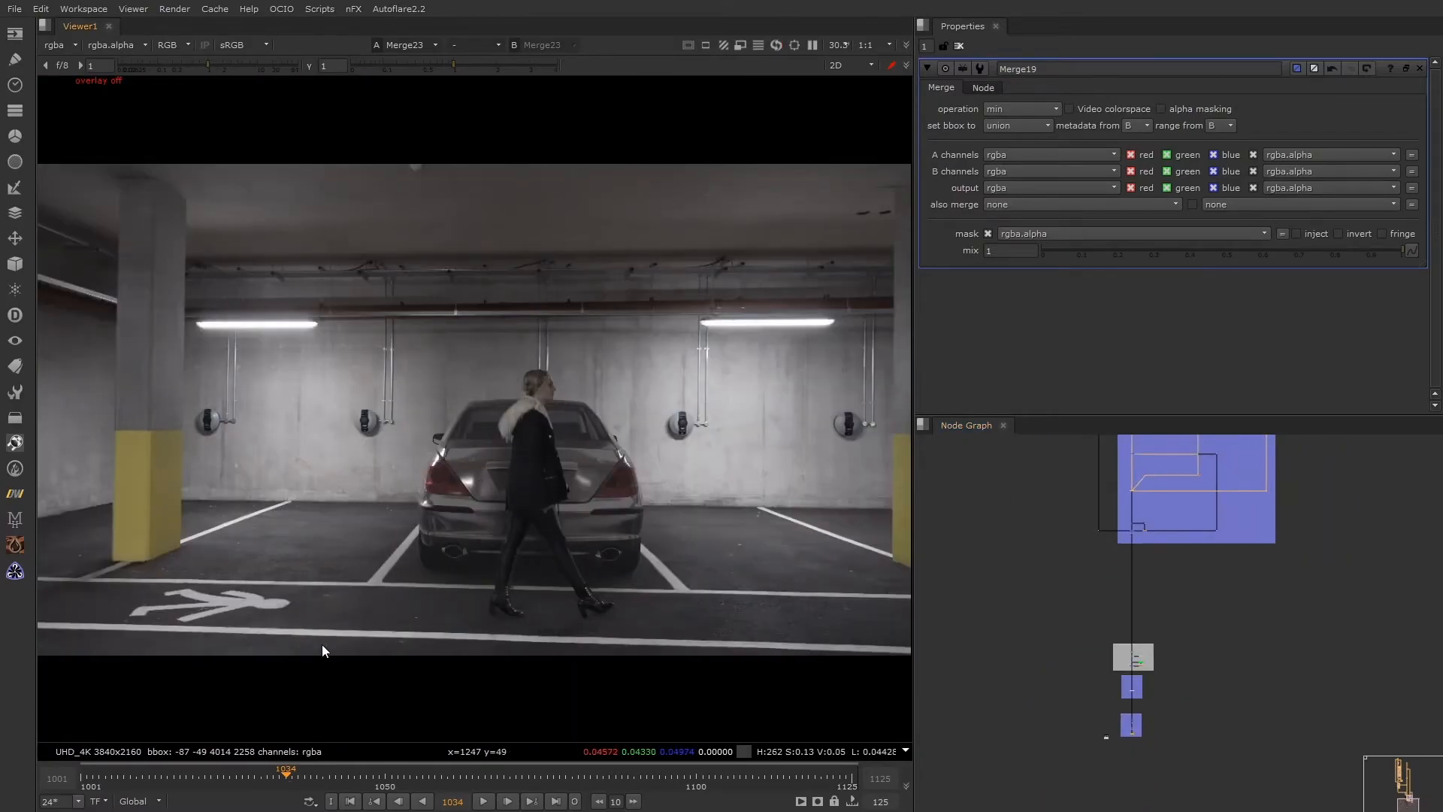
pyautogui.scroll(3, 552, 529)
pyautogui.scroll(1, 547, 481)
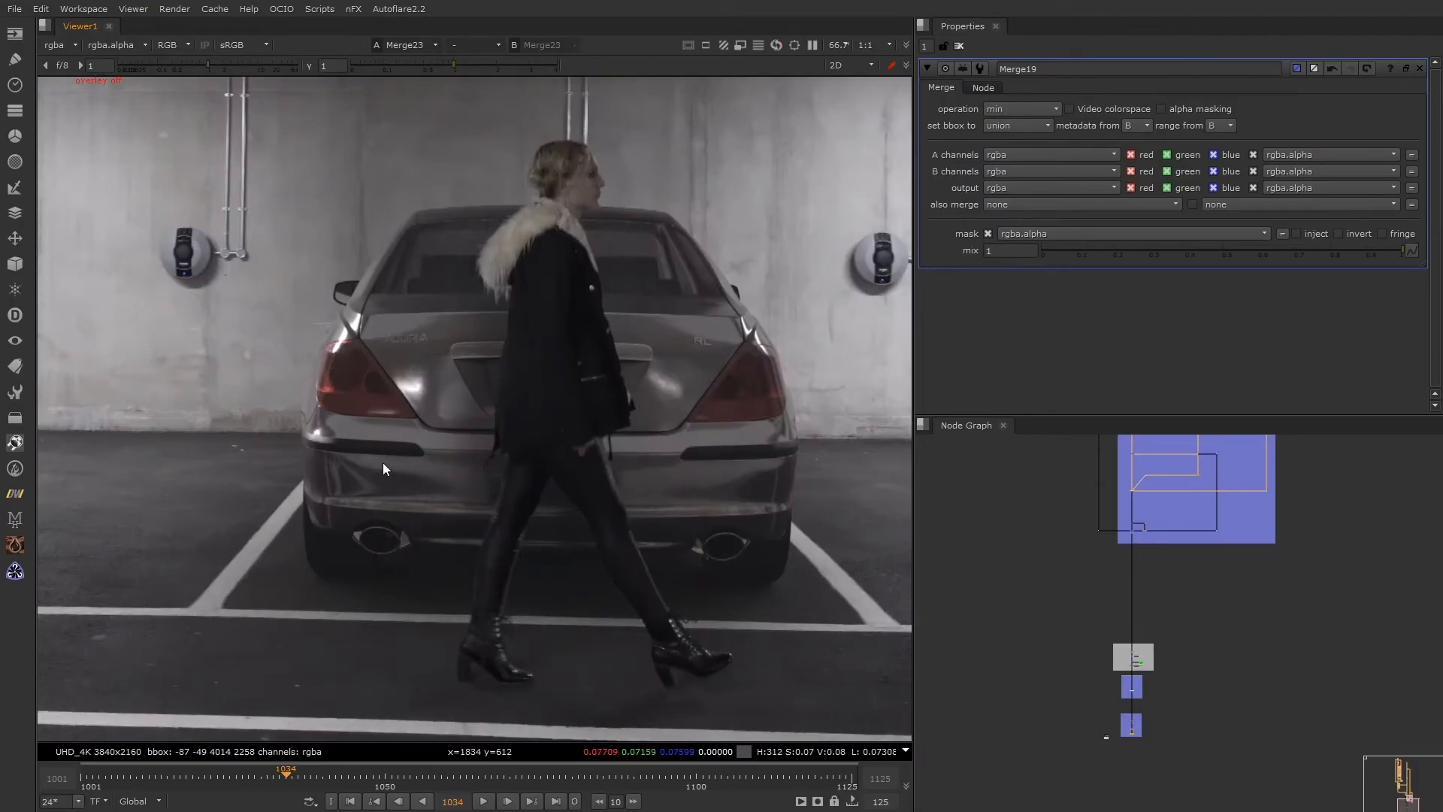
# View the Write1 node in the RENDER backdrop with the full frame fitted in the viewer
pyautogui.press('f')
pyautogui.moveTo(1134, 740); pyautogui.dragTo(1187, 607, button='middle')
pyautogui.keyDown('alt'); pyautogui.moveTo(1187, 606); pyautogui.dragTo(1244, 562, button='middle'); pyautogui.keyUp('alt')
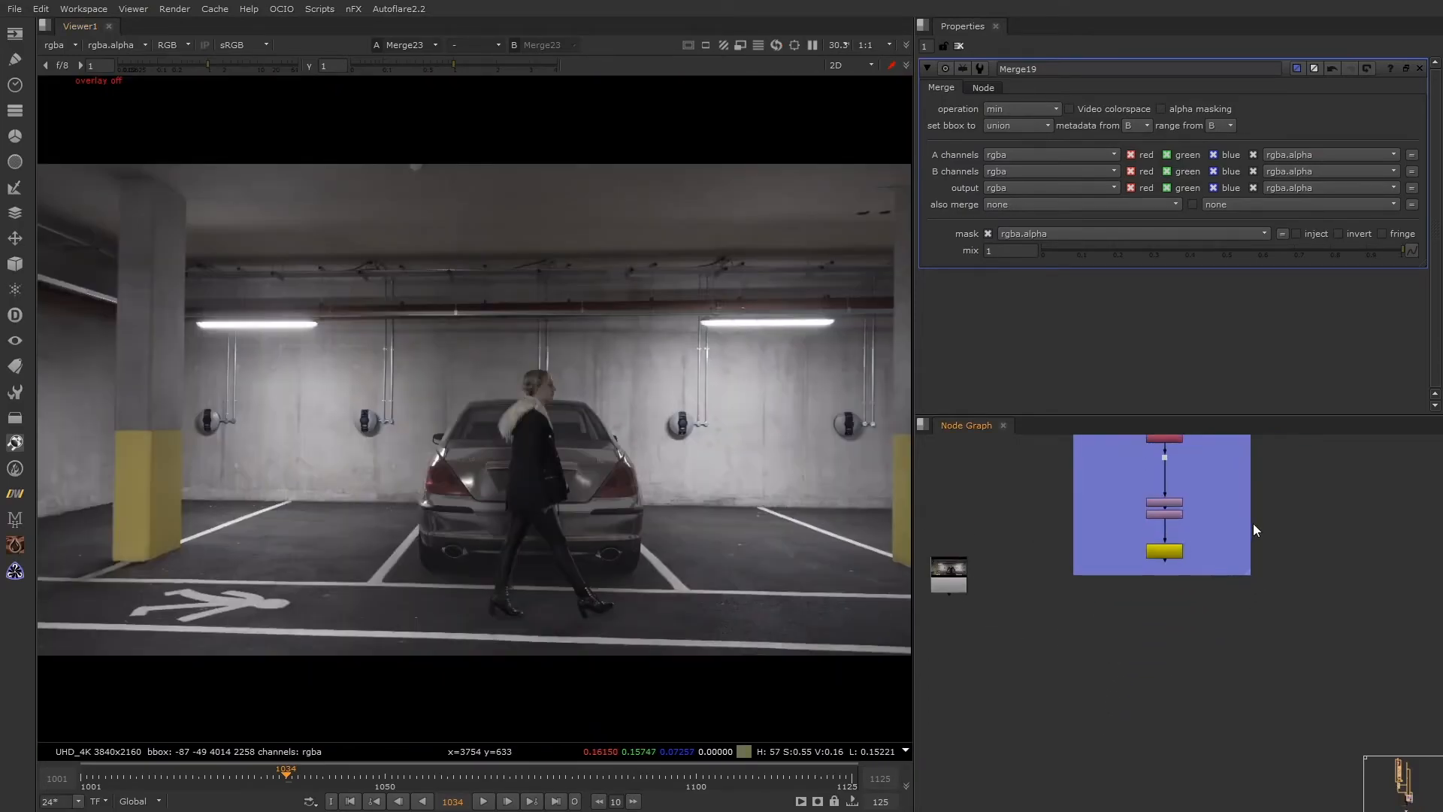
pyautogui.click(1165, 551)
pyautogui.press('1')
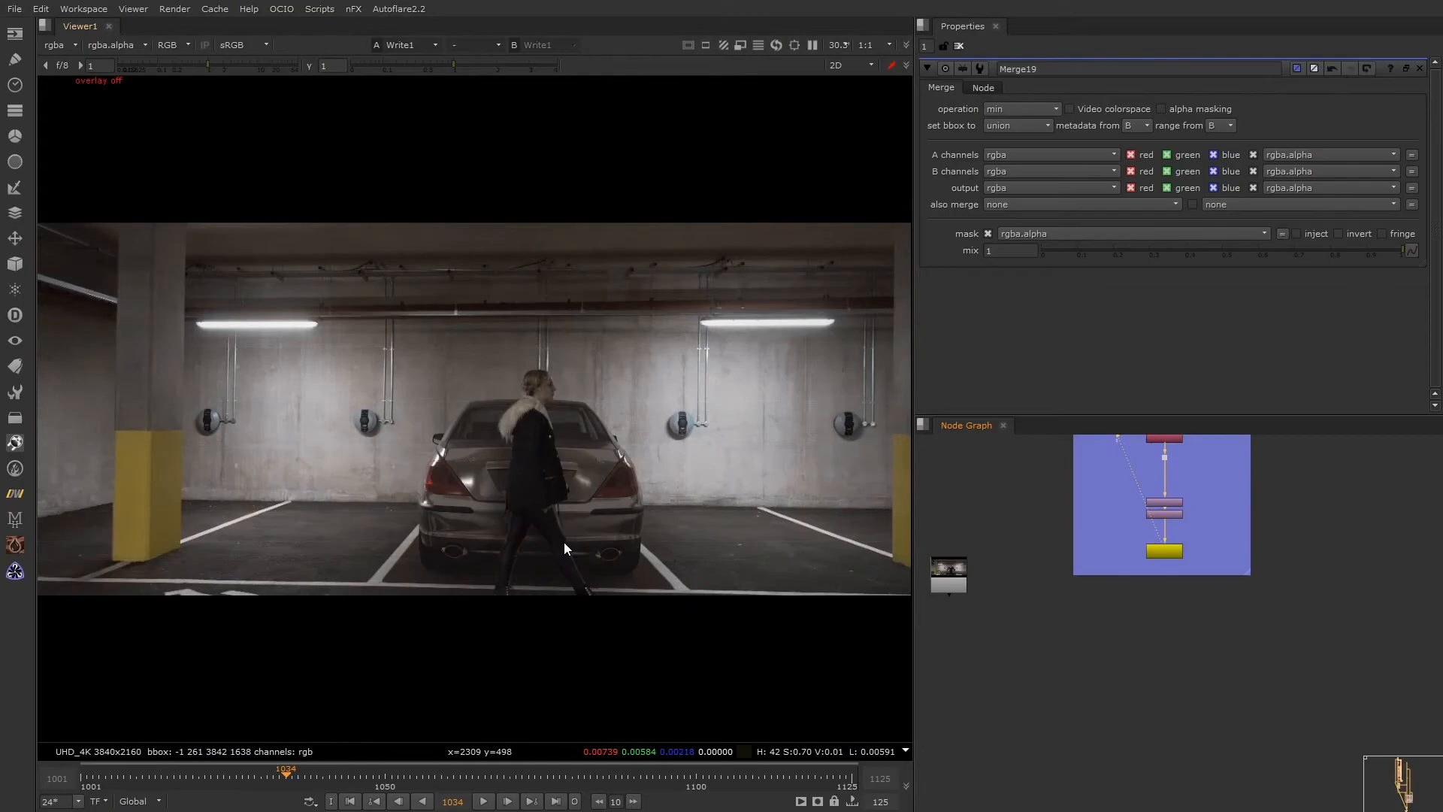
# View the rendered v009 comp sequence through Read5 and open that node's properties
pyautogui.click(946, 586)
pyautogui.press('1')
pyautogui.doubleClick(946, 586)
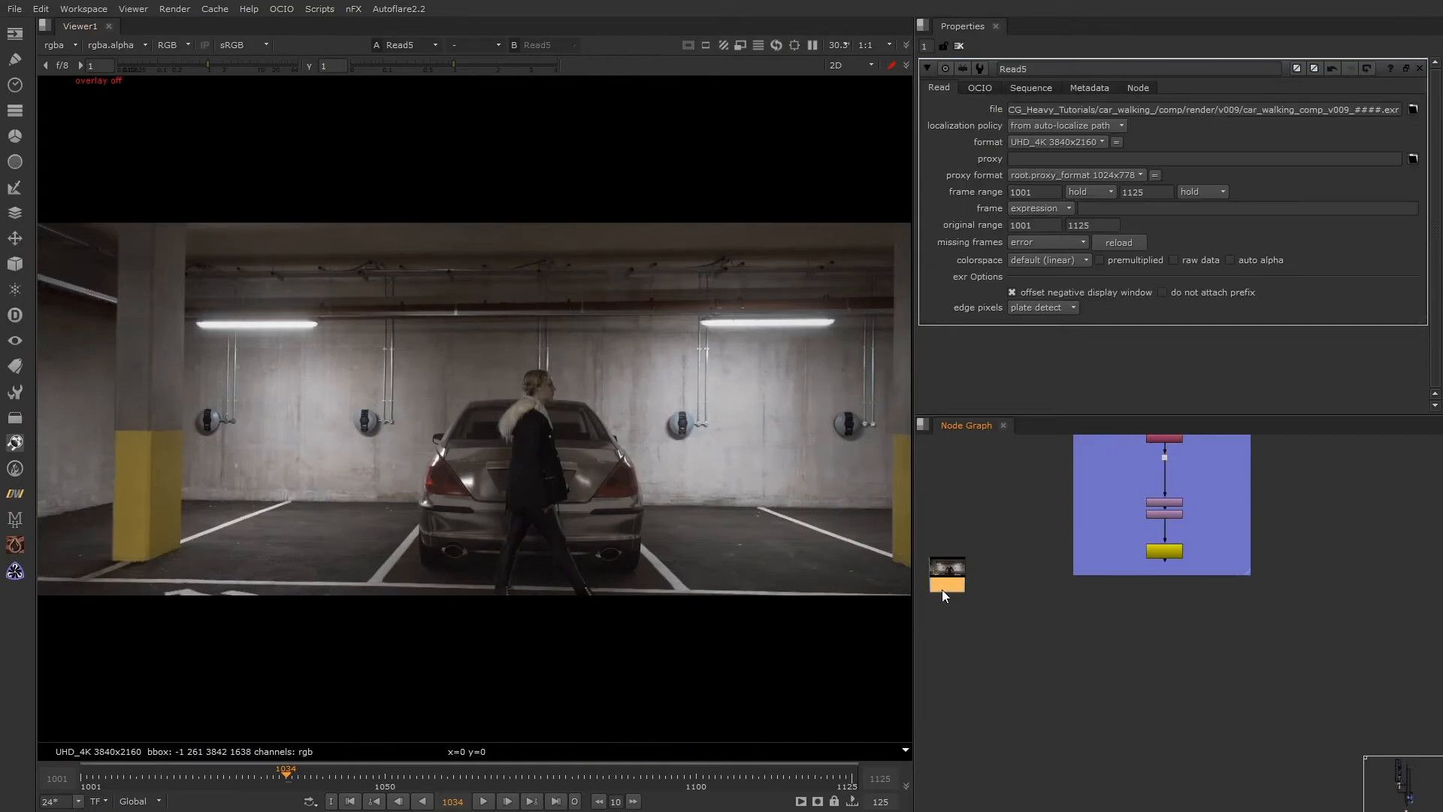
pyautogui.scroll(10, 932, 583)
pyautogui.scroll(-9, 932, 583)
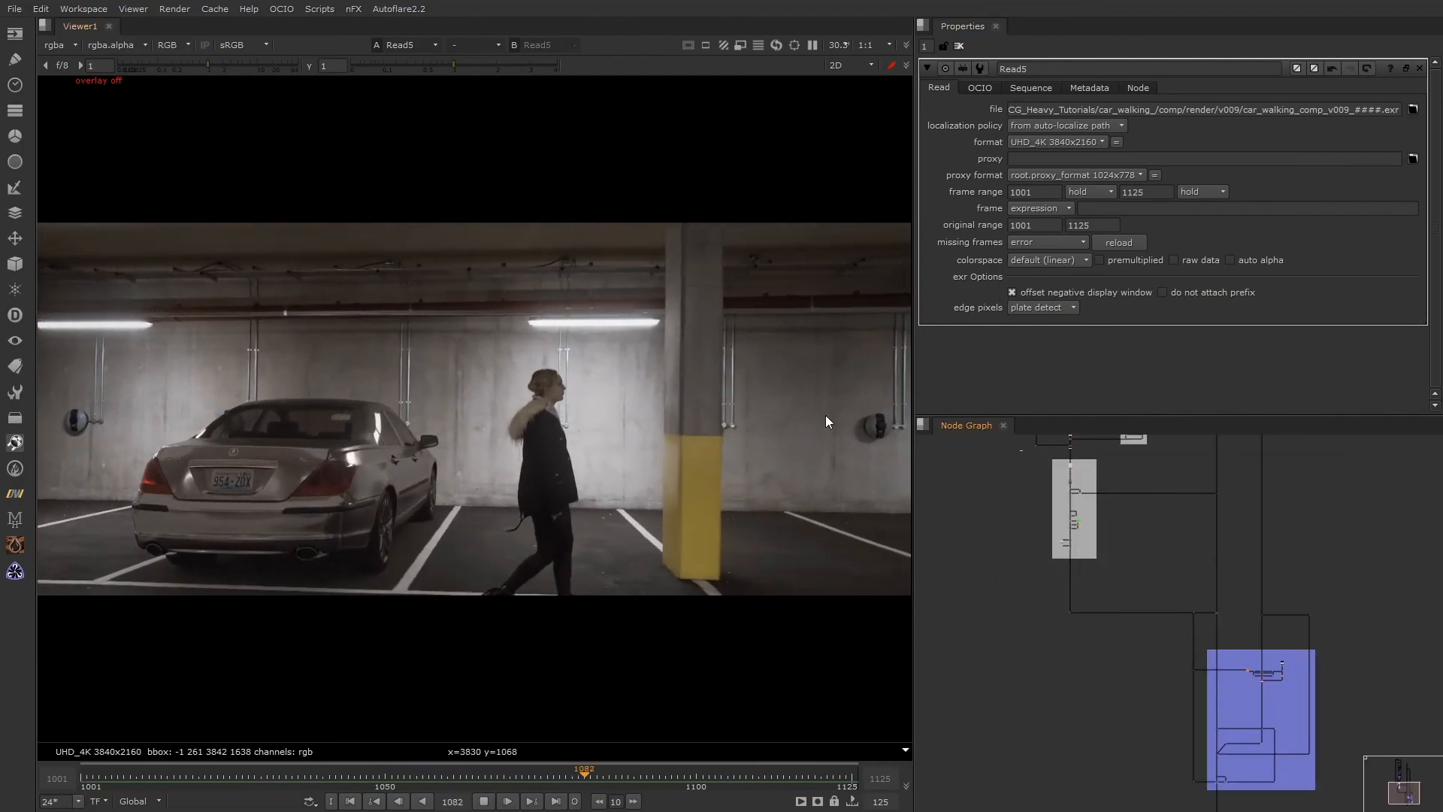
pyautogui.moveTo(454, 299); pyautogui.dragTo(538, 364)
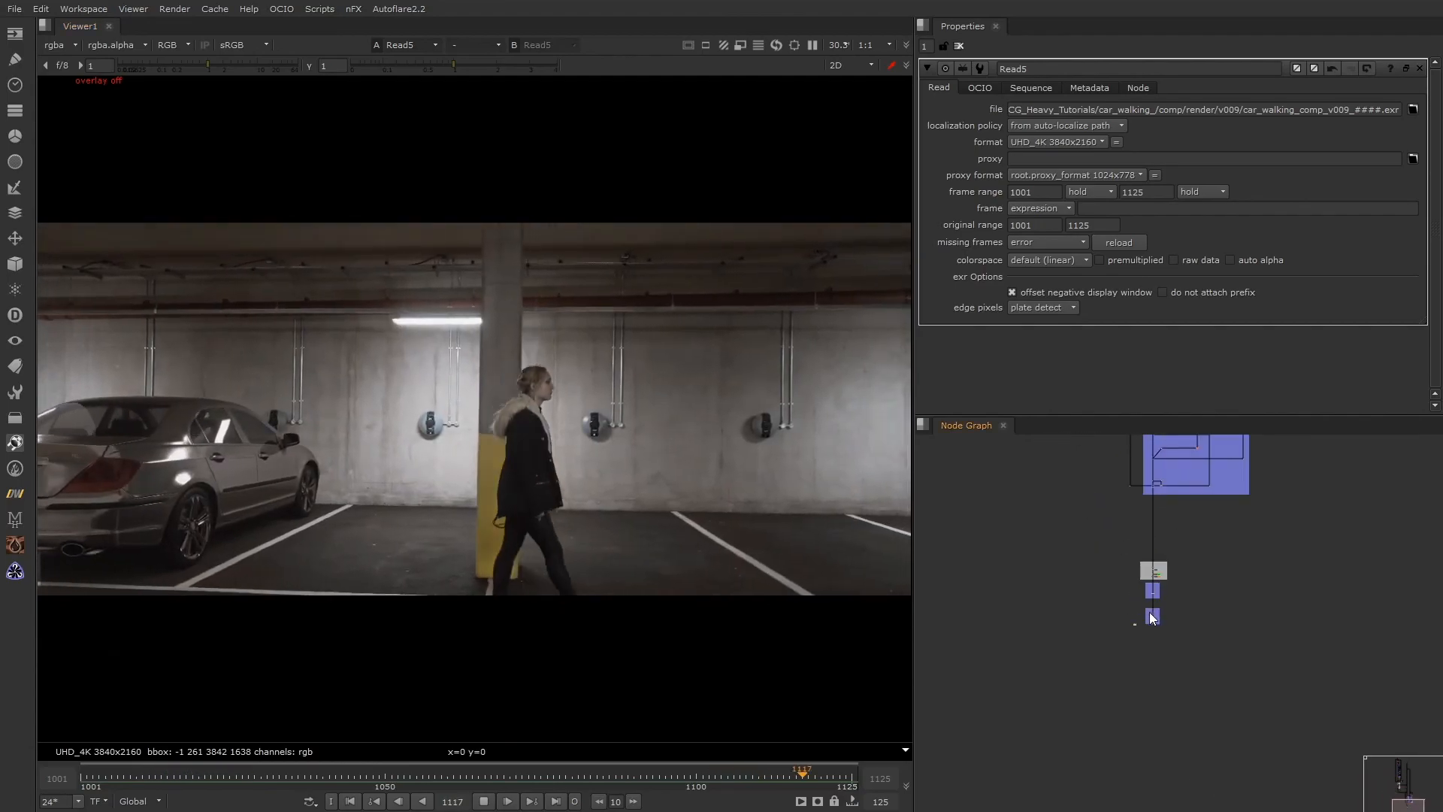
pyautogui.scroll(8, 1150, 613)
pyautogui.moveTo(1157, 590); pyautogui.dragTo(1194, 478, button='middle')
pyautogui.scroll(4, 1187, 504)
pyautogui.scroll(-4, 1159, 471)
pyautogui.keyDown('alt'); pyautogui.moveTo(1068, 498); pyautogui.dragTo(1071, 557, button='middle'); pyautogui.keyUp('alt')
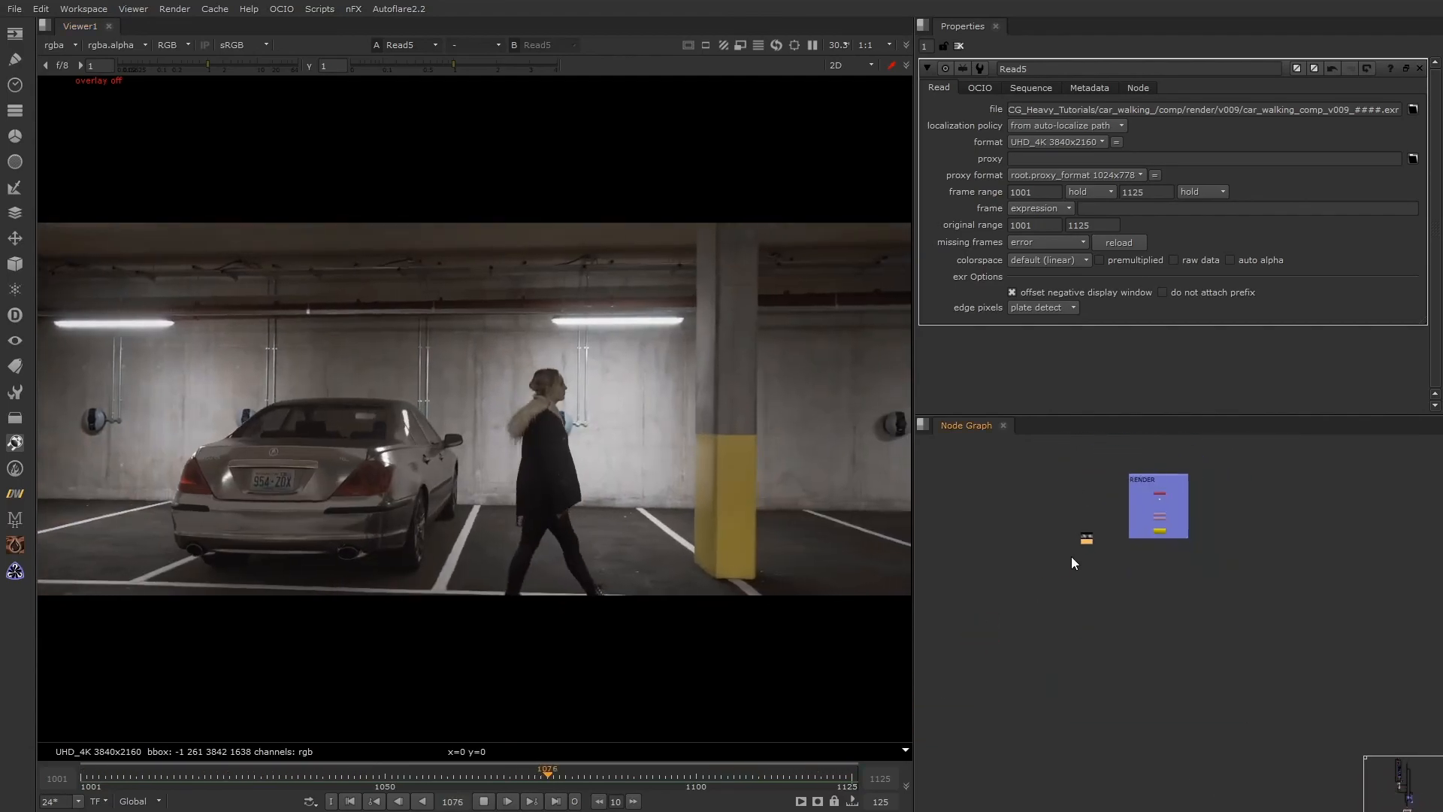